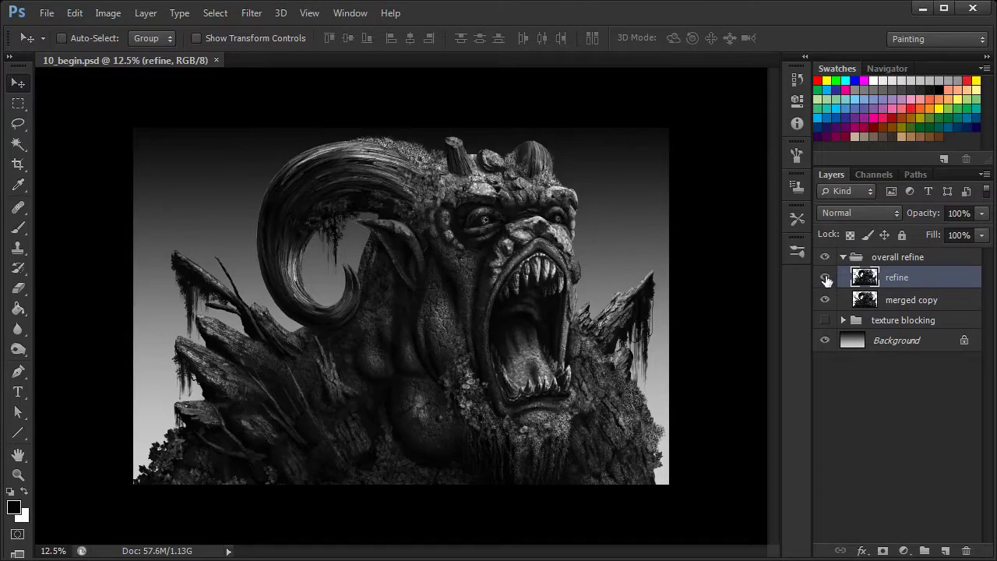
Compare the creature painting with and without the refine layer.
left_click(825, 278)
left_click(826, 279)
left_click(825, 279)
left_click(826, 279)
left_click(825, 278)
left_click(825, 279)
Add a new layer above refine and set up the Healing Brush to sample All Layers at a size of 127 px.
left_click(945, 551)
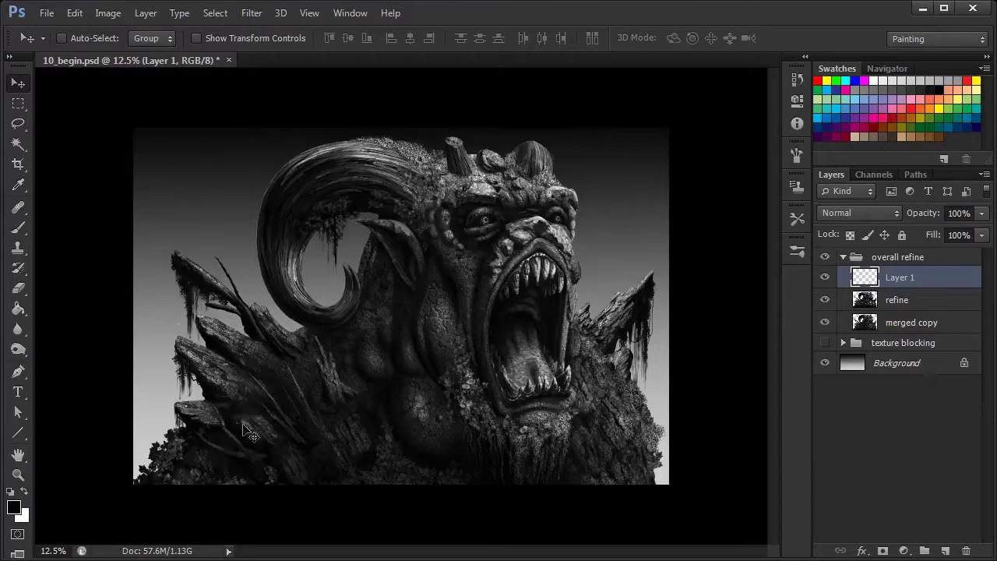
left_click(19, 209)
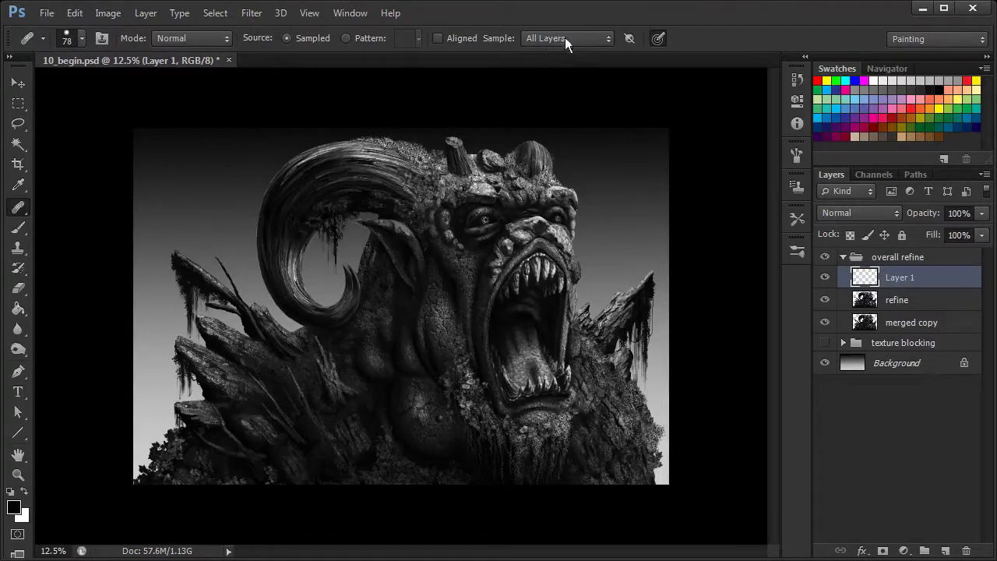
left_click(609, 38)
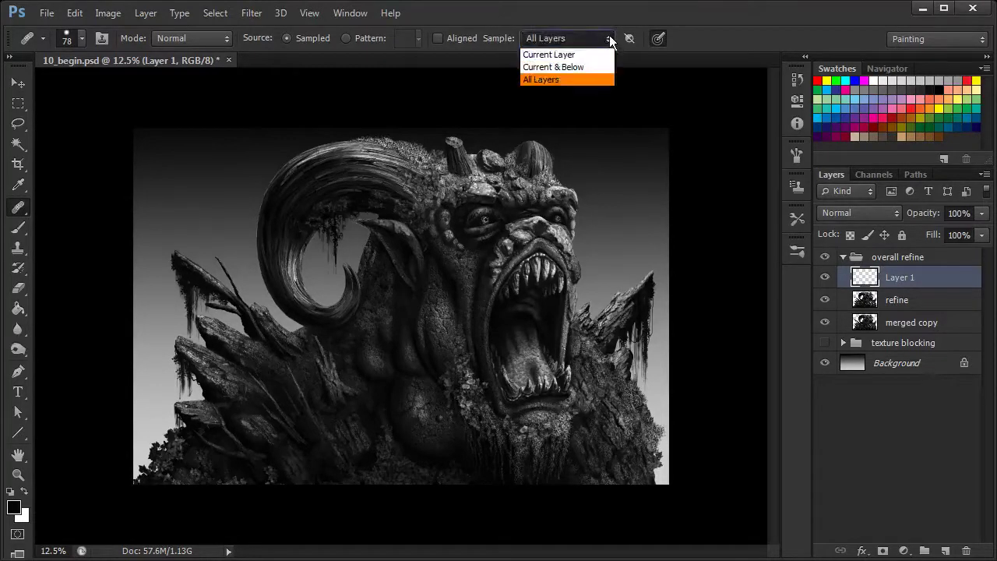
left_click(545, 79)
right_click(517, 341)
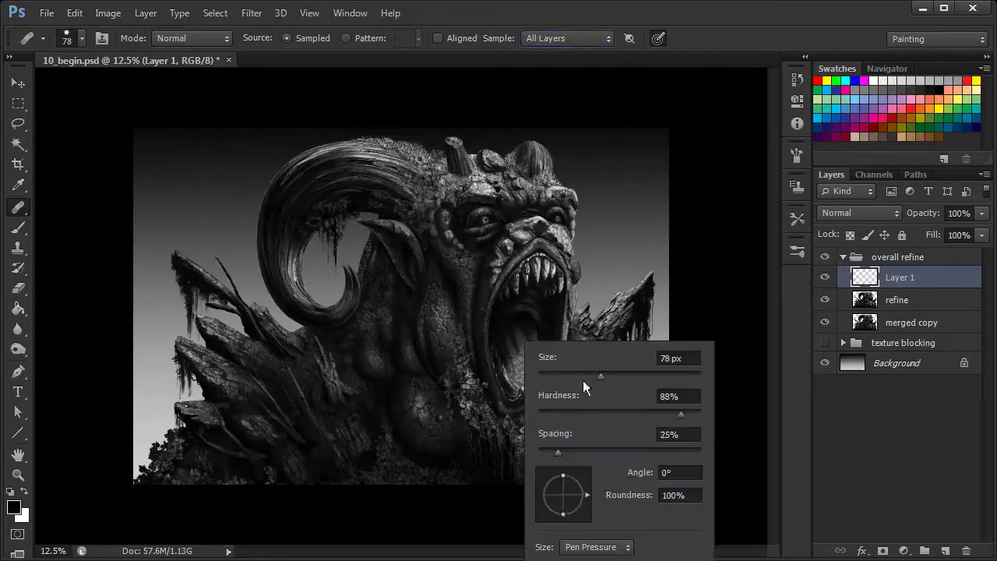
left_click_drag(603, 375, 628, 375)
left_click(915, 278)
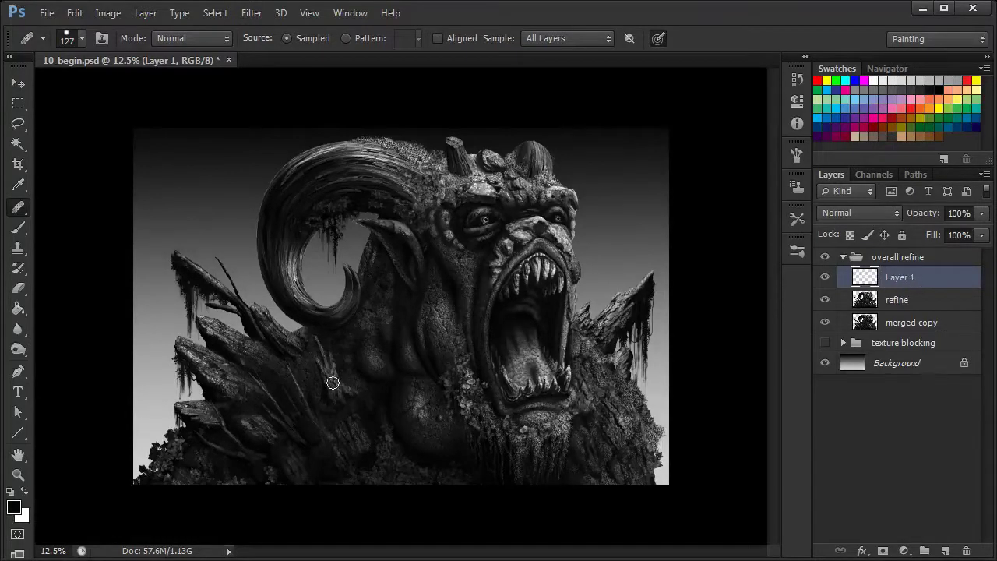
Heal rock texture onto the lower edge of the third back spike and set the healing layer's opacity to 46%.
scroll(345, 384, "up", 1)
scroll(356, 389, "up", 1)
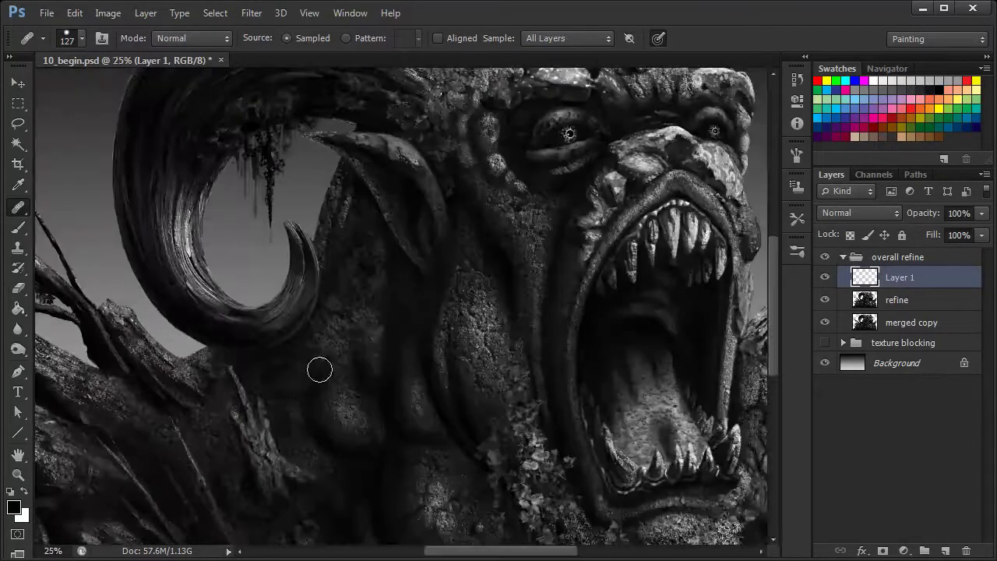
left_click_drag(270, 437, 574, 361)
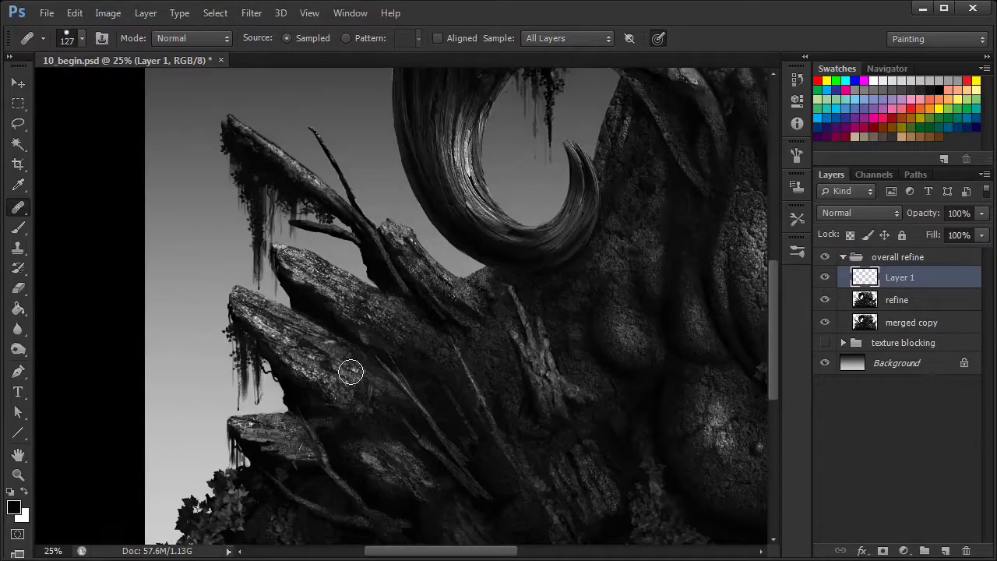
mouse_move(298, 389)
left_mouse_down()
mouse_move(319, 364)
mouse_move(334, 425)
mouse_move(310, 408)
left_mouse_up()
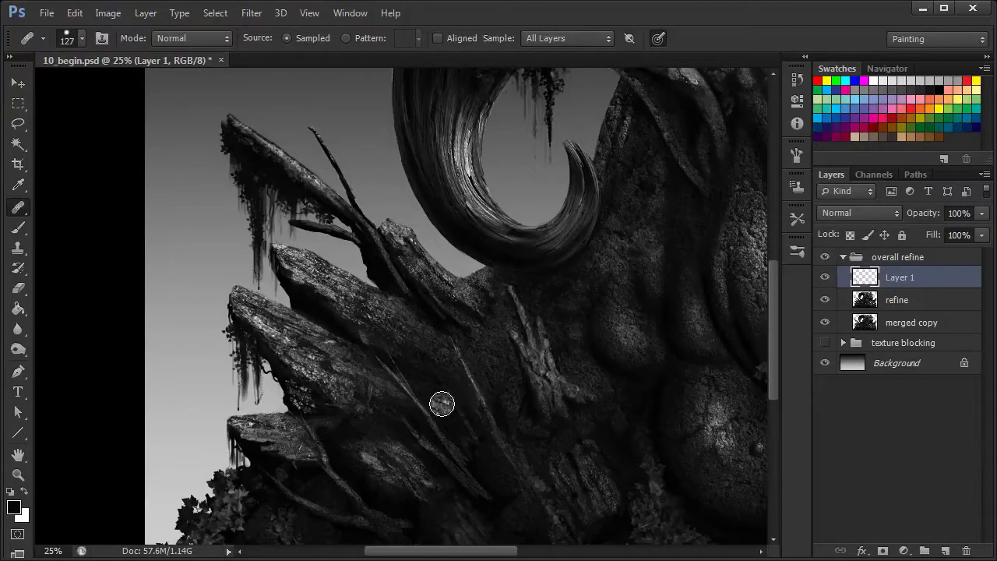
left_click_drag(925, 216, 925, 217)
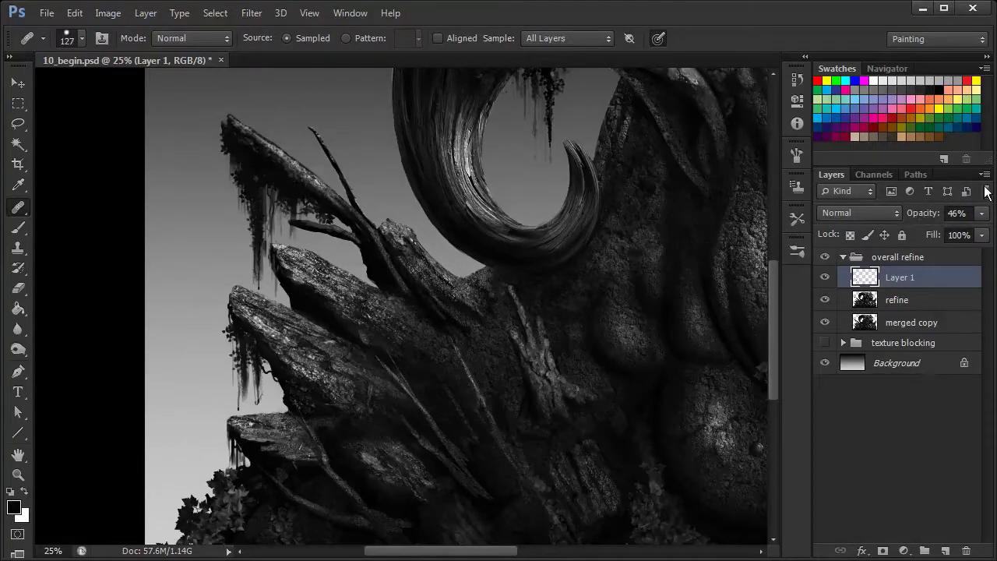
mouse_move(296, 407)
left_mouse_down()
mouse_move(316, 407)
mouse_move(267, 356)
mouse_move(287, 388)
left_mouse_up()
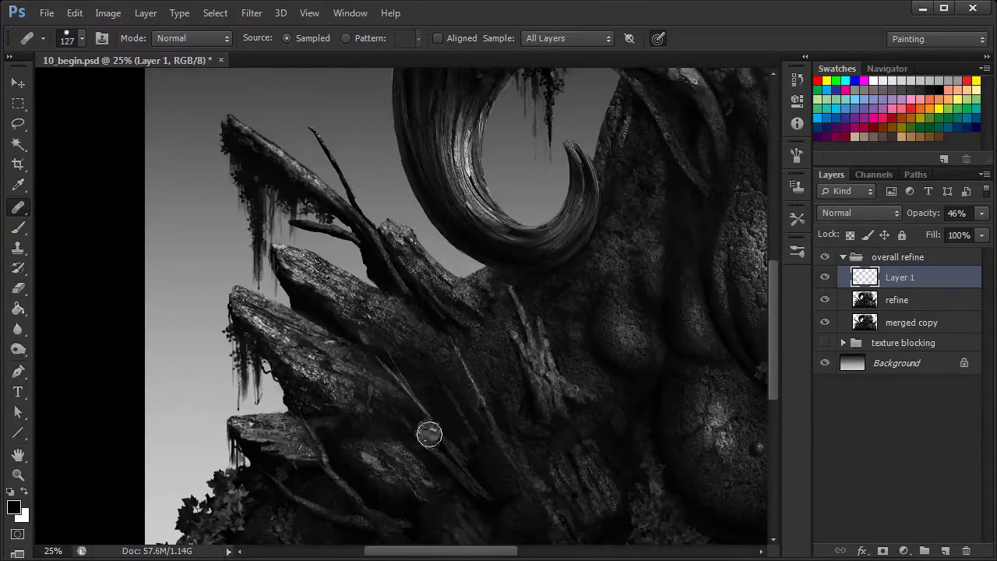
Heal rock texture onto the underside of the second back spike and the dark area beneath the lowest spike.
key("ctrl+minus")
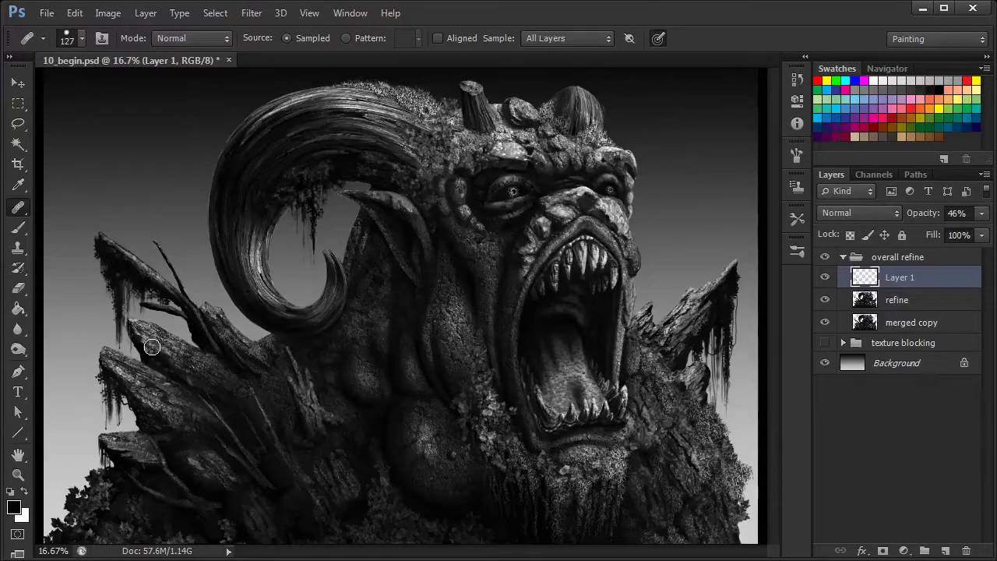
left_click_drag(148, 356, 146, 354)
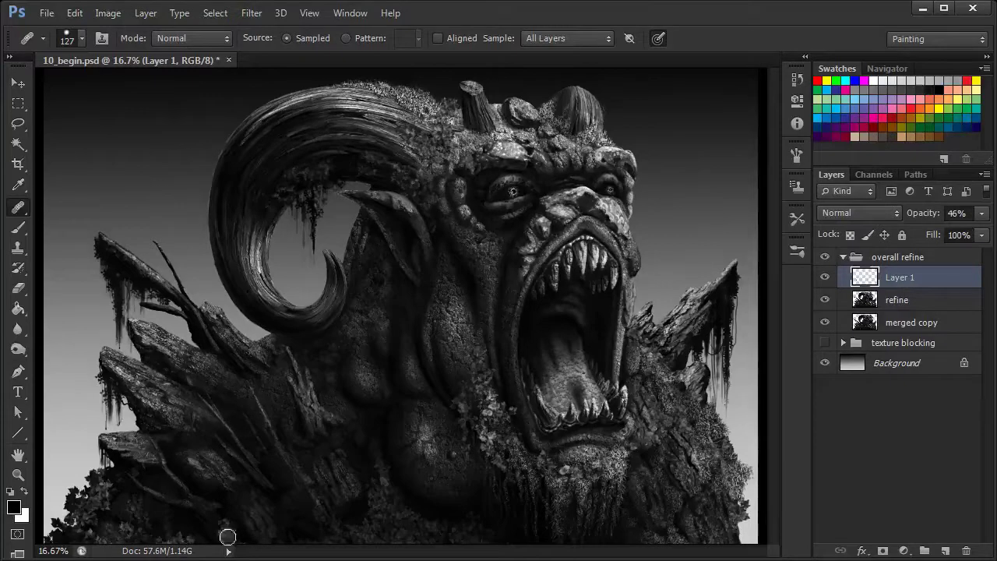
key("ctrl+plus")
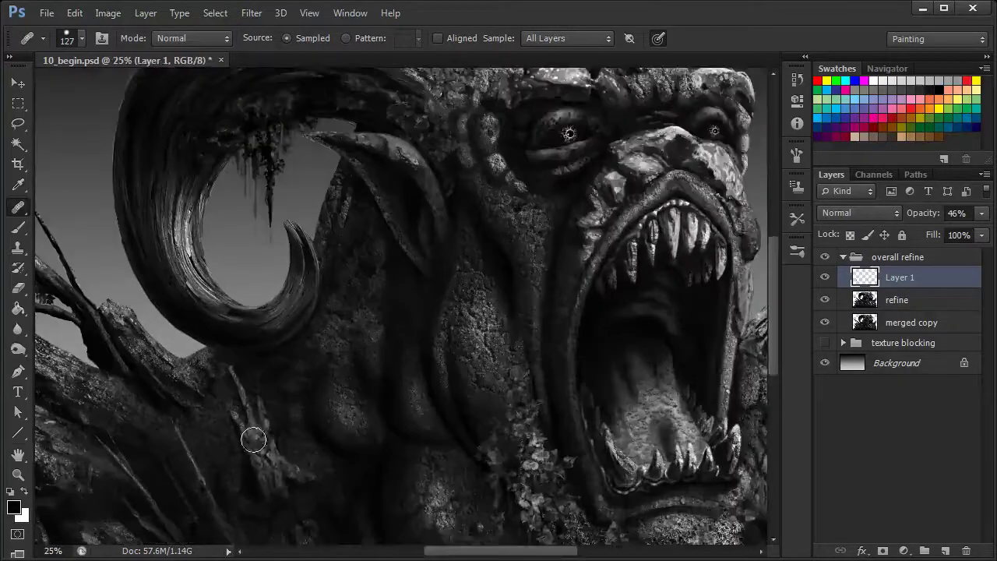
left_click_drag(182, 432, 434, 390)
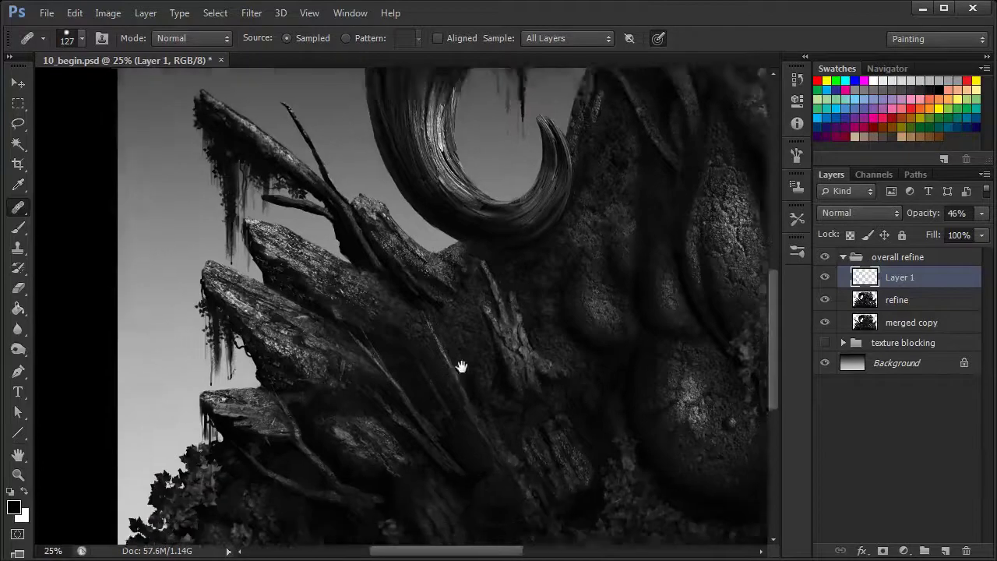
left_click_drag(425, 451, 430, 358)
left_click(315, 327, "alt")
mouse_move(253, 407)
left_mouse_down()
mouse_move(278, 403)
mouse_move(278, 389)
mouse_move(249, 379)
mouse_move(225, 390)
mouse_move(284, 390)
mouse_move(269, 416)
mouse_move(280, 396)
mouse_move(274, 379)
mouse_move(285, 410)
mouse_move(263, 378)
mouse_move(279, 419)
left_mouse_up()
left_click(268, 380, "alt")
left_click(273, 380, "alt")
left_click(264, 378, "alt")
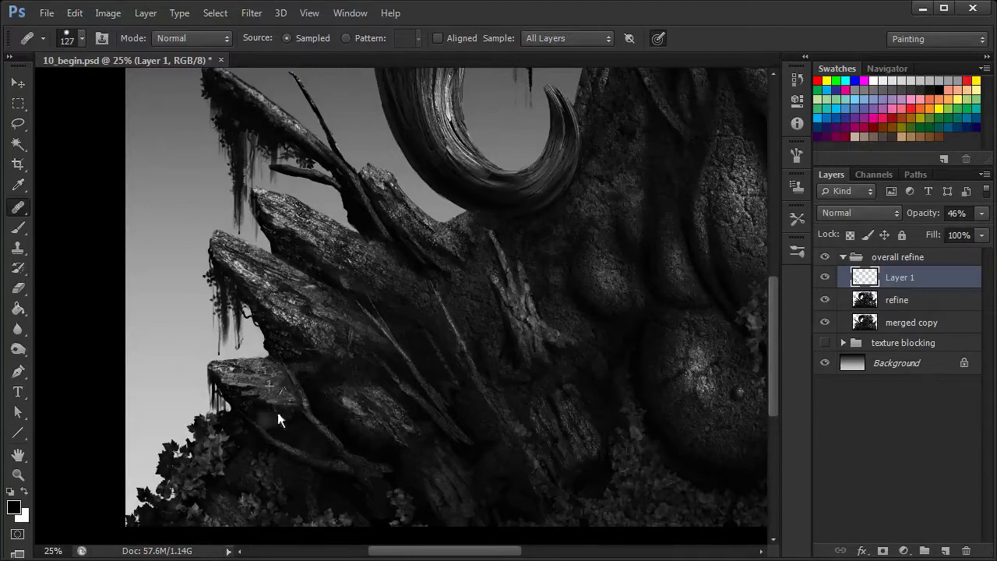
Compare the back spikes with and without the healing layer.
key("ctrl+minus")
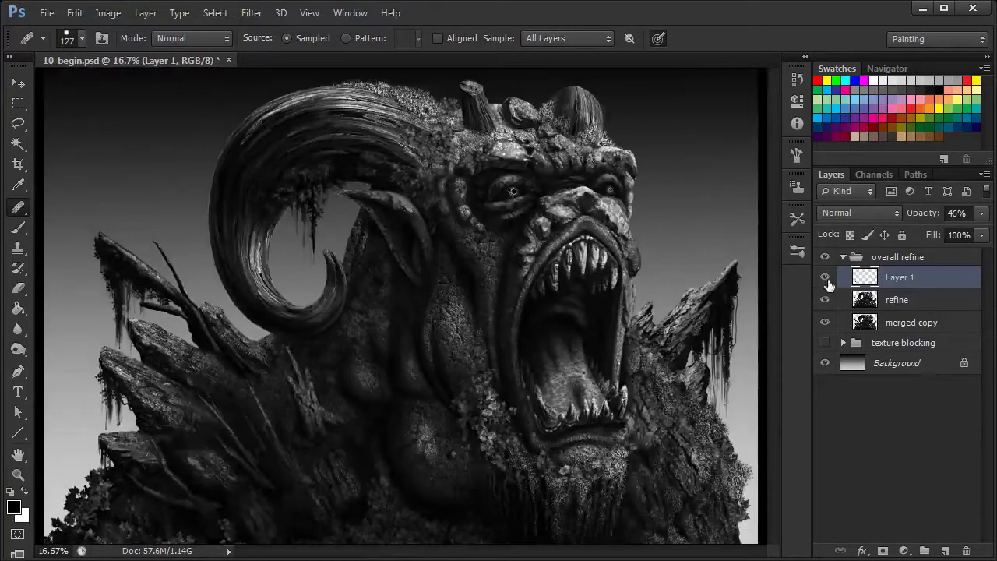
left_click(824, 277)
left_click(825, 277)
left_click(825, 277)
left_click(825, 278)
Heal rough skin texture from the cheek onto the smooth area between the ear and the open mouth.
key("ctrl+plus")
left_click_drag(525, 331, 462, 385)
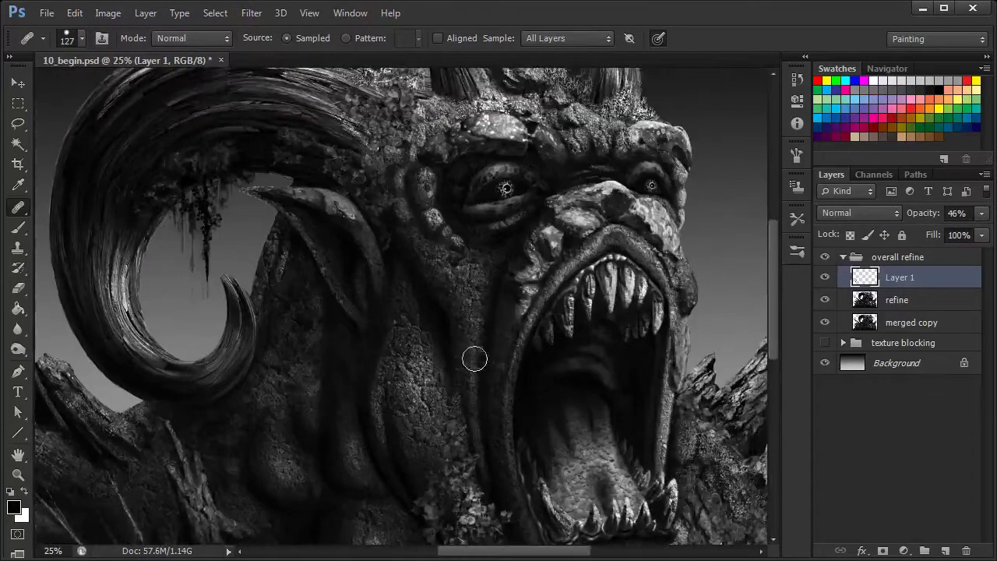
left_click(457, 295, "alt")
mouse_move(442, 317)
left_mouse_down()
mouse_move(470, 259)
mouse_move(447, 347)
mouse_move(444, 331)
mouse_move(461, 257)
mouse_move(460, 324)
mouse_move(469, 310)
mouse_move(444, 332)
mouse_move(464, 313)
mouse_move(447, 363)
mouse_move(471, 325)
mouse_move(453, 368)
left_mouse_up()
left_click(463, 315, "alt")
left_click(469, 301, "alt")
left_click(470, 311, "alt")
left_click(465, 315, "alt")
left_click(471, 325, "alt")
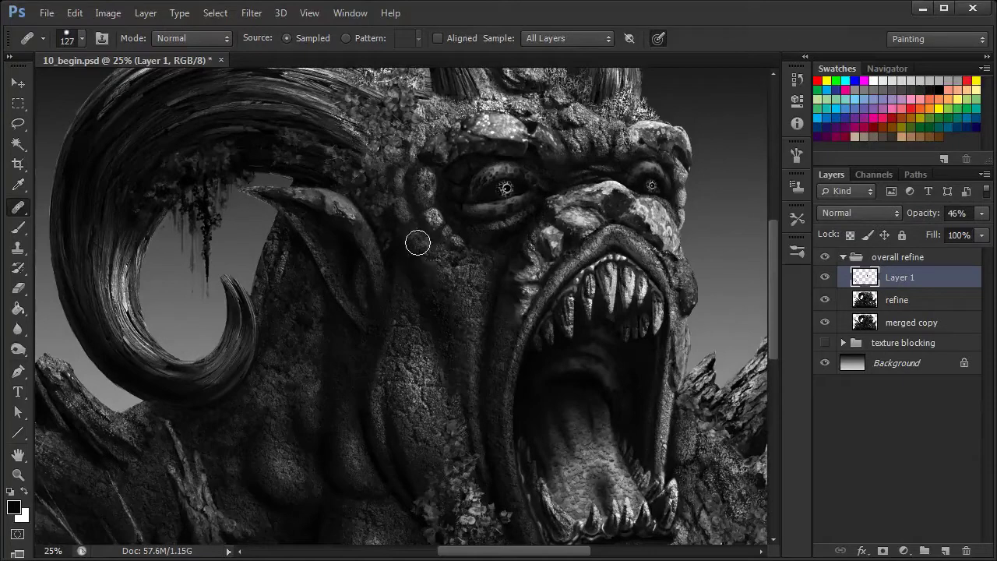
Extend the healed skin texture over the dark patches beside the ear and down the lower jowl fold.
left_click(465, 289, "alt")
left_click_drag(410, 271, 406, 258)
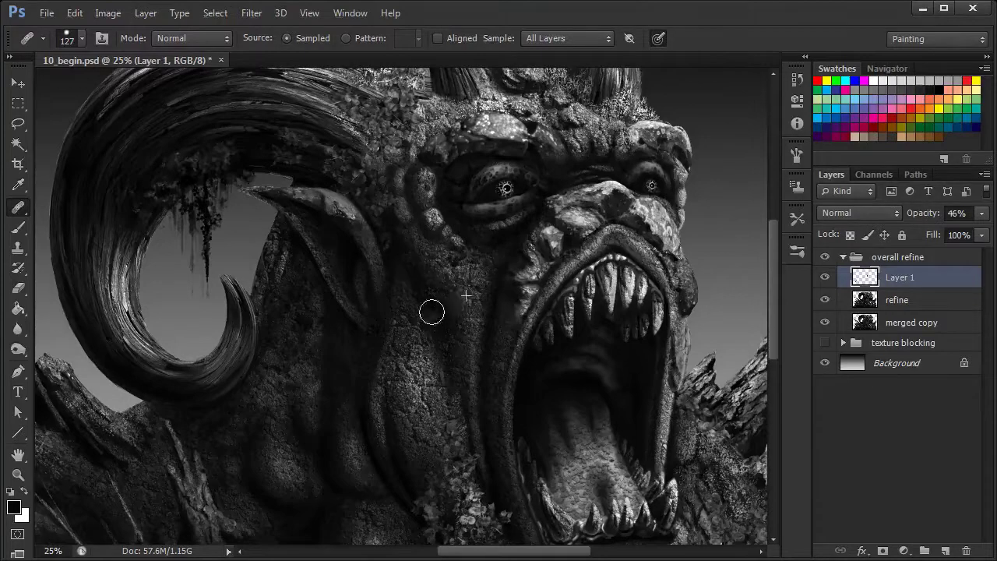
left_click(472, 285, "alt")
left_click(440, 327)
left_click(467, 285, "alt")
left_click_drag(444, 350, 445, 347)
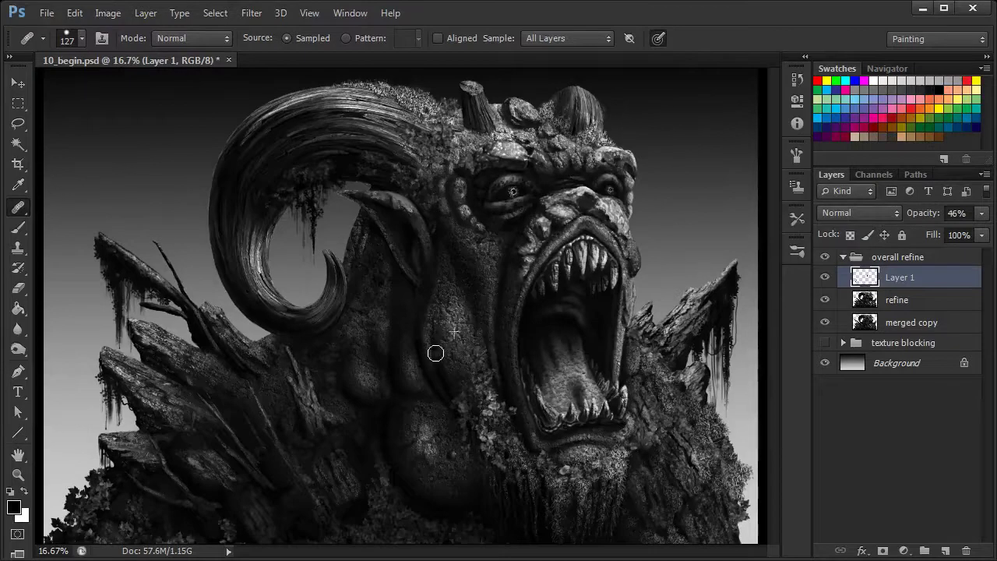
left_click(454, 347, "alt")
mouse_move(439, 357)
left_mouse_down()
mouse_move(472, 360)
mouse_move(461, 348)
mouse_move(444, 373)
left_mouse_up()
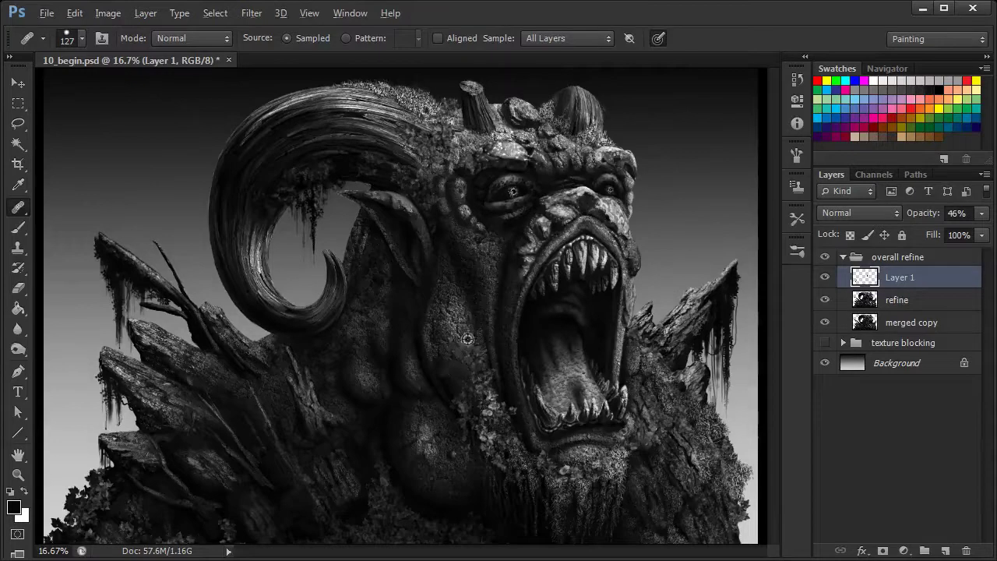
left_click(446, 383)
mouse_move(447, 384)
left_mouse_down()
mouse_move(466, 398)
mouse_move(447, 387)
left_mouse_up()
key("e")
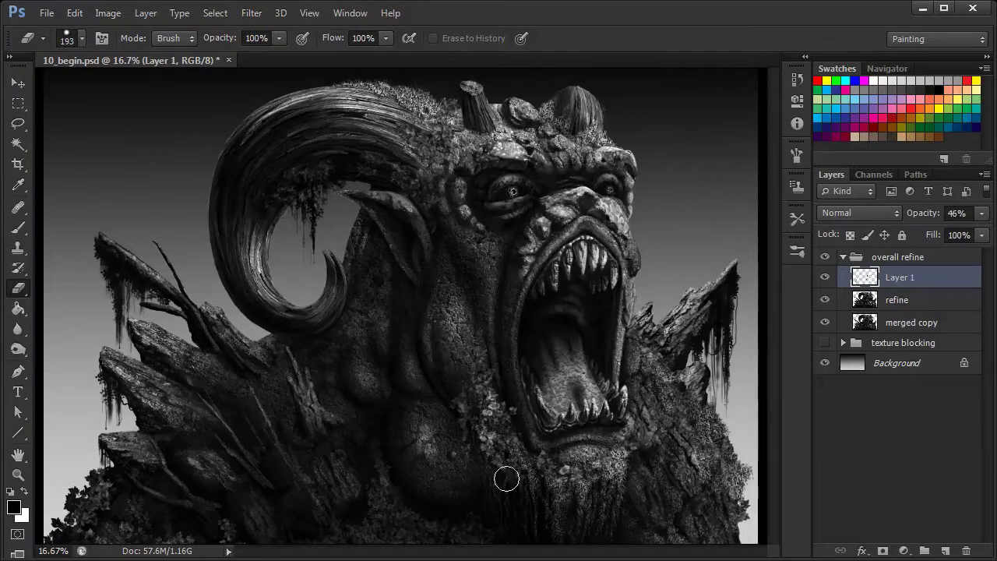
left_click(18, 207)
key("ctrl+plus")
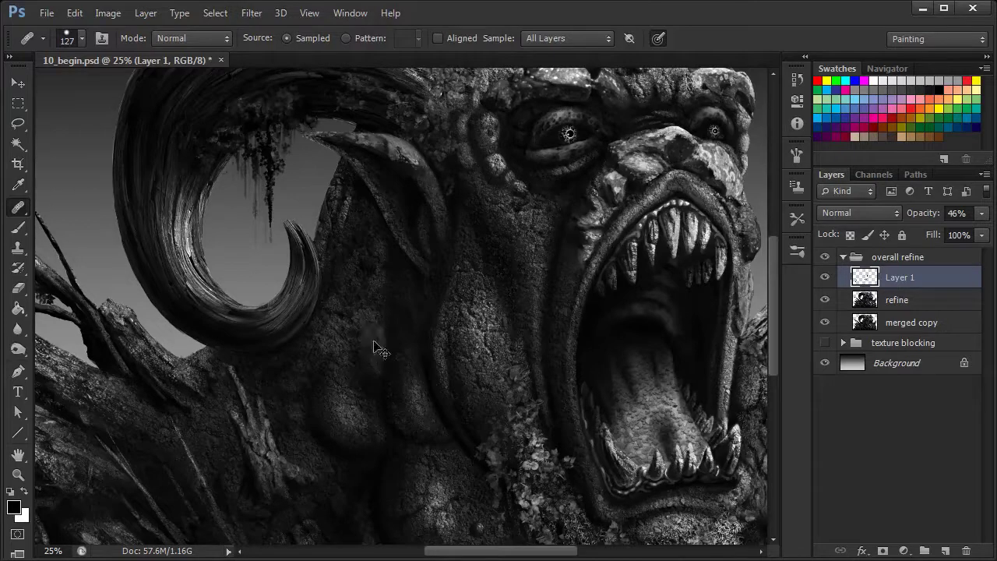
key("ctrl+minus")
left_click(18, 288)
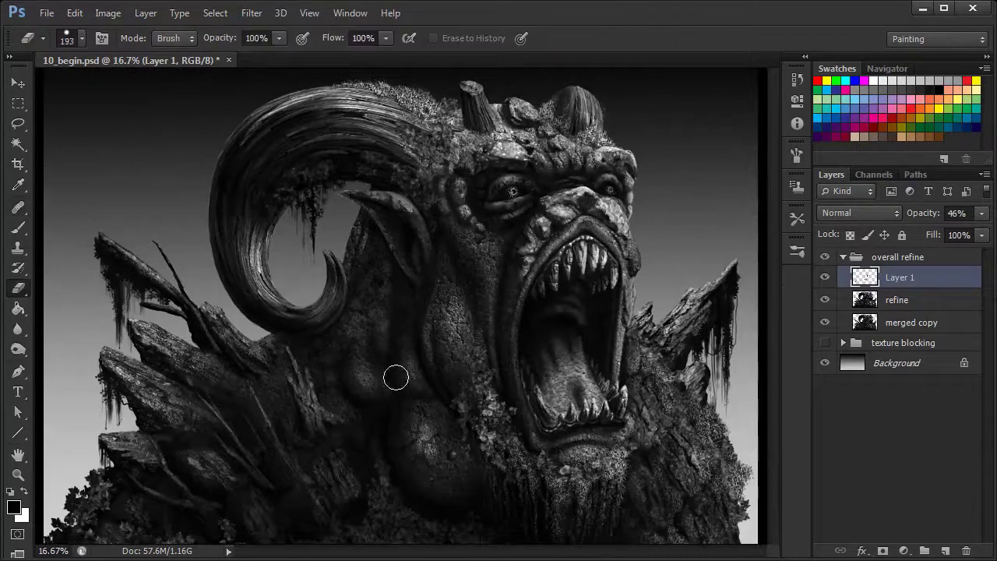
key("ctrl+minus")
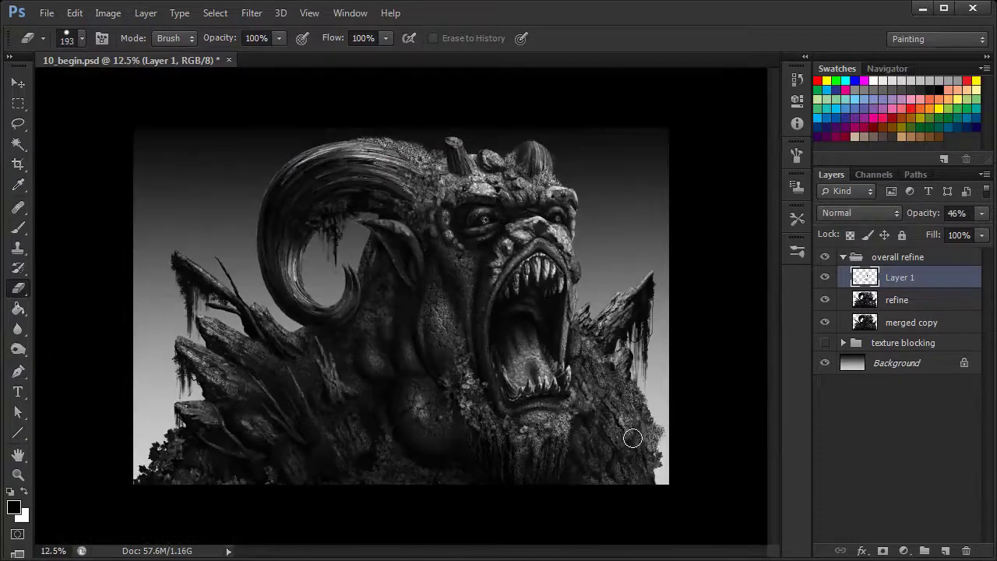
key("ctrl+plus")
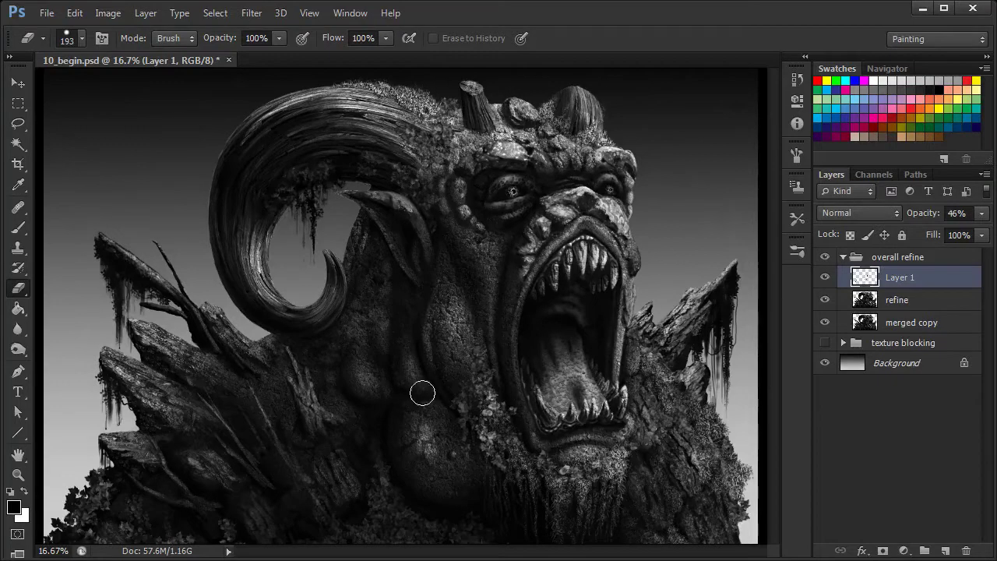
Heal leafy moss texture sampled beside the horn's base onto the hanging growth of the topmost back spike.
key("j")
key("ctrl+plus")
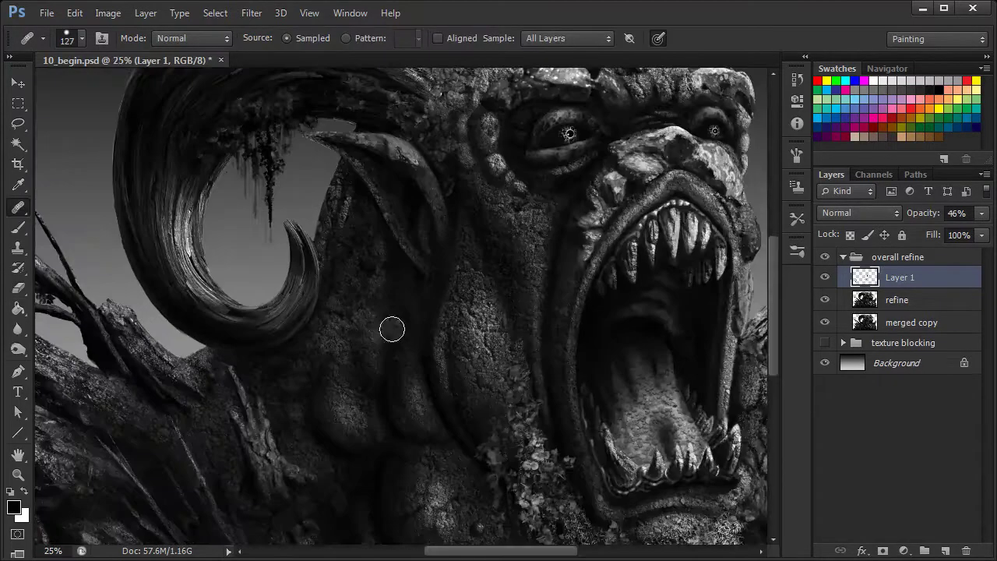
mouse_move(423, 338)
left_mouse_down()
mouse_move(478, 351)
mouse_move(616, 450)
mouse_move(608, 472)
left_mouse_up()
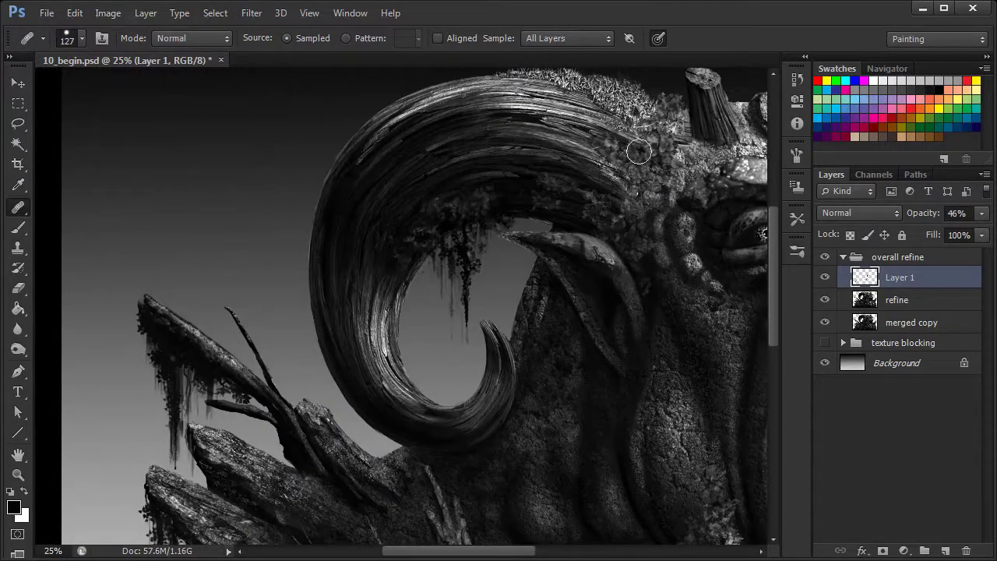
left_click_drag(171, 348, 174, 352)
left_click(177, 522)
left_click(644, 152, "alt")
mouse_move(199, 361)
left_mouse_down()
mouse_move(187, 344)
mouse_move(201, 371)
left_mouse_up()
left_click(196, 339)
left_click(662, 151, "alt")
left_click(656, 146, "alt")
left_click(661, 151, "alt")
left_click(630, 95, "alt")
left_click_drag(158, 331, 165, 356)
left_click(661, 158, "alt")
Build up more leafy texture along the topmost back spike, from its tip to the underside near the thin branch.
key("ctrl+minus")
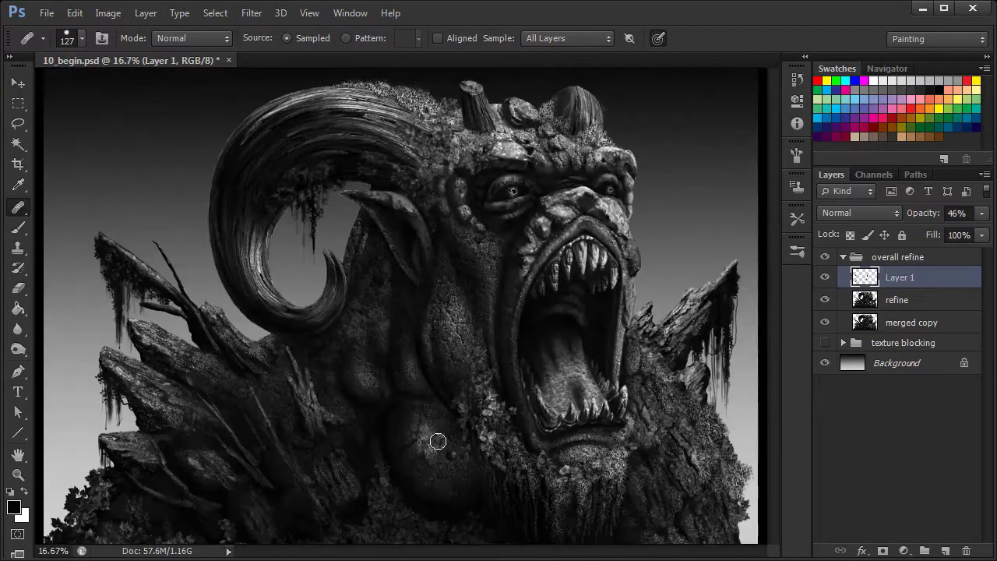
left_click(438, 140, "alt")
left_click_drag(145, 289, 144, 285)
left_click(439, 130, "alt")
left_click(422, 130, "alt")
left_click_drag(106, 253, 109, 259)
left_click(435, 143, "alt")
left_click(118, 289)
left_click(428, 141, "alt")
left_click(151, 287)
left_click(426, 138, "alt")
left_click(162, 296)
left_click(160, 290)
left_click(433, 136, "alt")
left_click(157, 287)
key("alt")
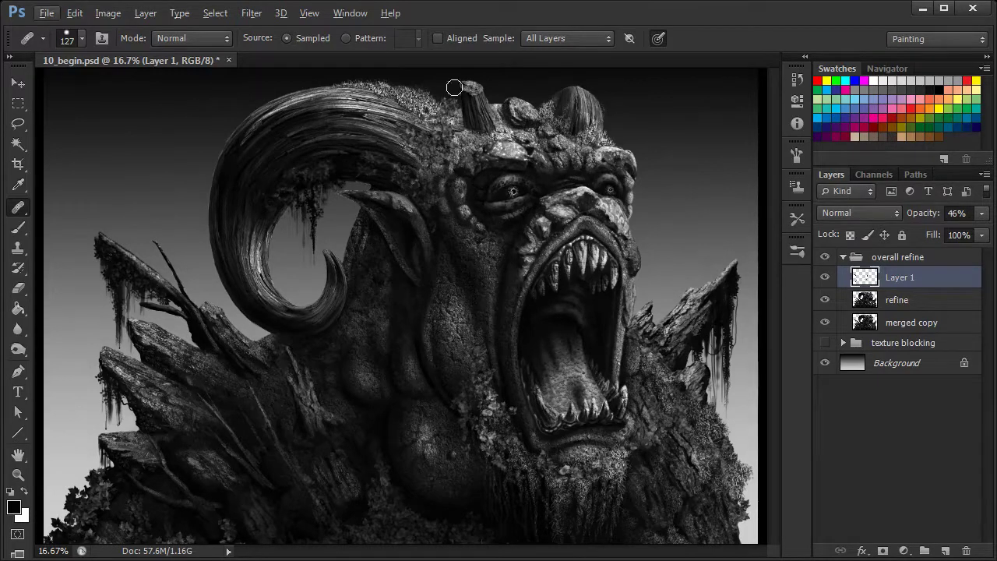
key("e")
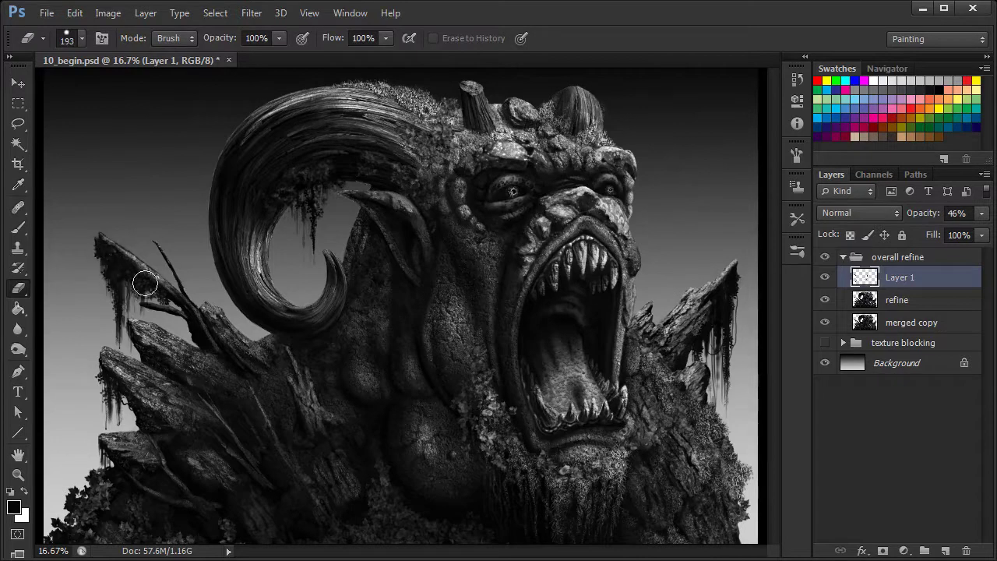
left_click(18, 207)
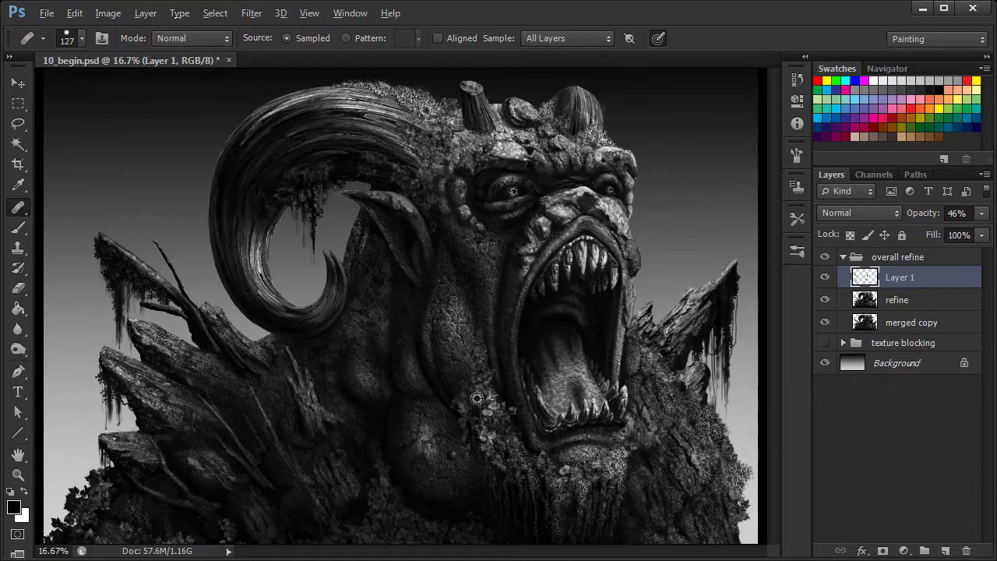
Heal leafy texture sampled mainly near the horn's base onto the mossy spike on the shoulder beyond the mouth.
left_click(534, 354, "alt")
mouse_move(725, 304)
left_mouse_down()
mouse_move(710, 313)
mouse_move(719, 296)
left_mouse_up()
left_click(493, 423, "alt")
left_click(450, 117, "alt")
left_click_drag(726, 293, 728, 290)
left_click(442, 117, "alt")
mouse_move(732, 272)
left_mouse_down()
mouse_move(730, 287)
mouse_move(732, 274)
left_mouse_up()
left_click(429, 136, "alt")
mouse_move(704, 337)
left_mouse_down()
mouse_move(683, 360)
mouse_move(716, 321)
left_mouse_up()
left_click(447, 126, "alt")
left_click(426, 154, "alt")
left_click(432, 136, "alt")
Add a new layer and set up the hard round brush with Transfer and Shape Dynamics enabled.
left_click(945, 550)
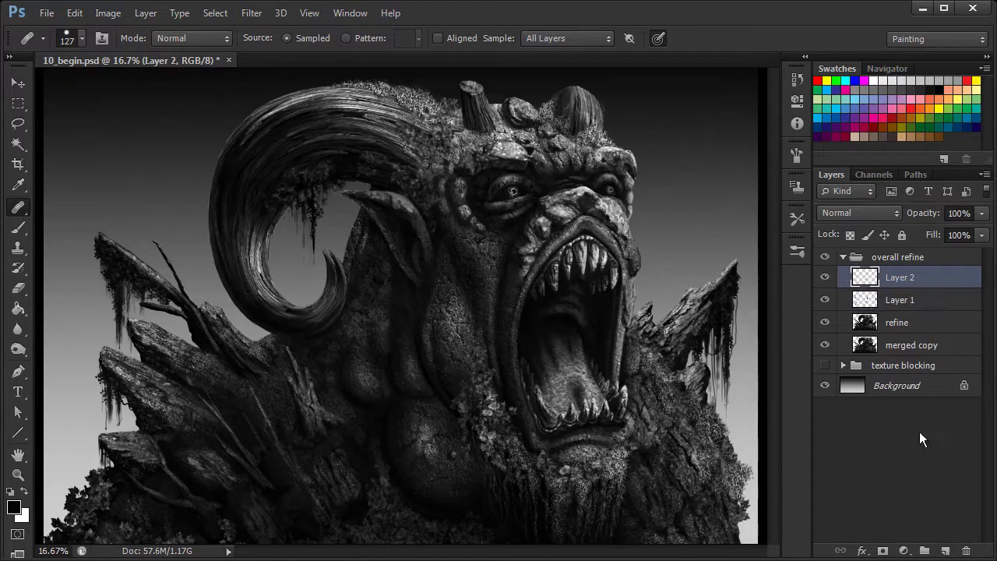
left_click(19, 226)
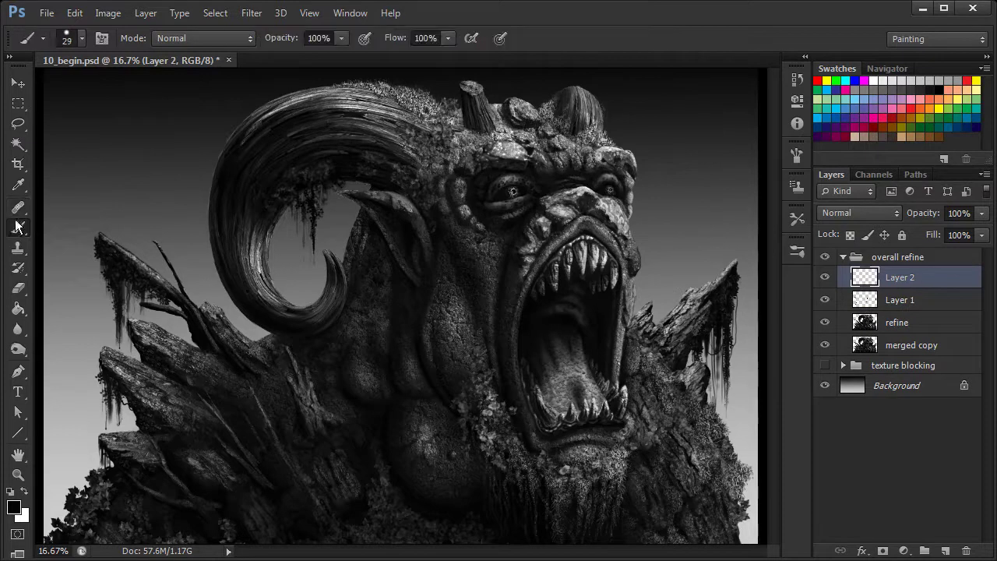
right_click(491, 257)
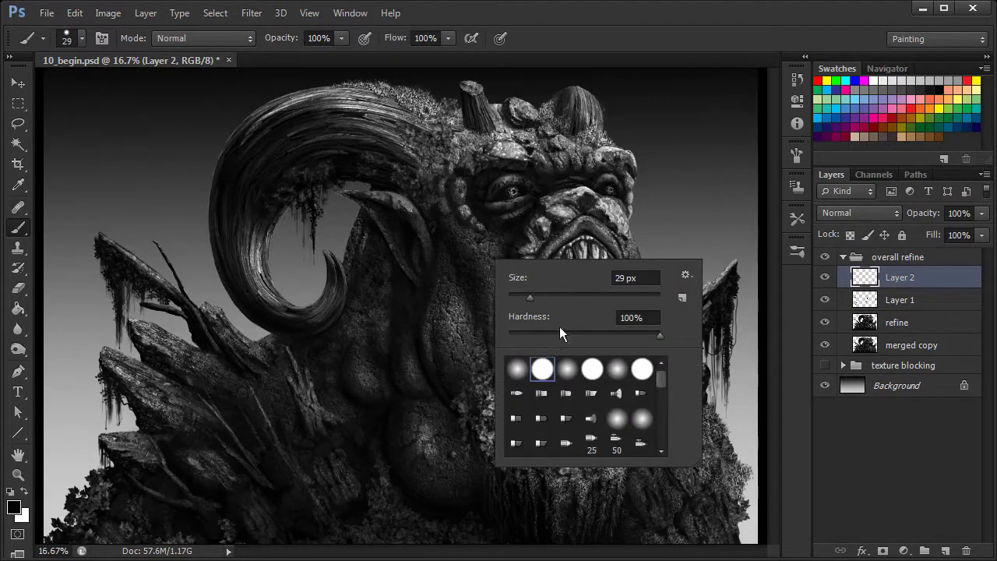
left_click(791, 151)
left_click(792, 152)
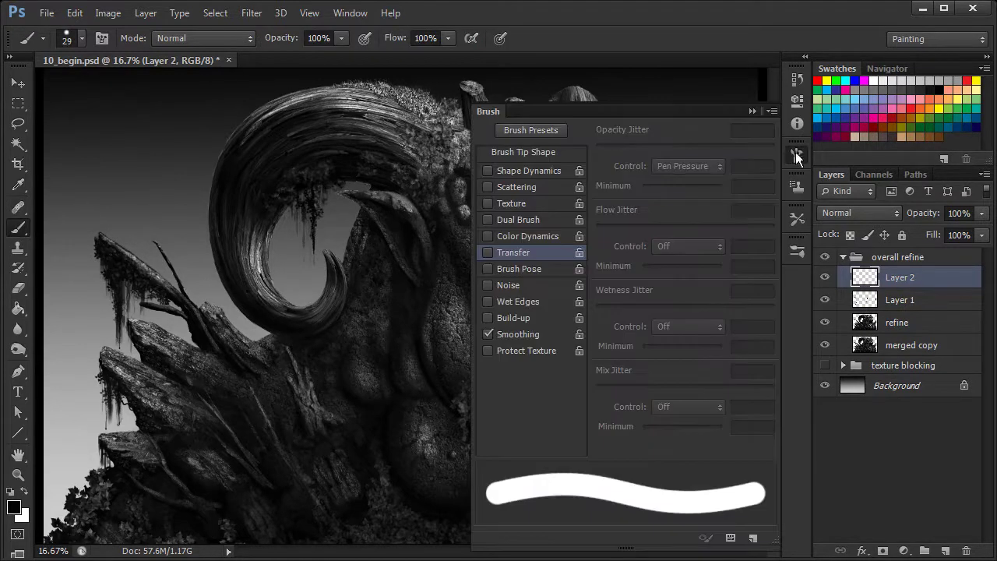
left_click(499, 253)
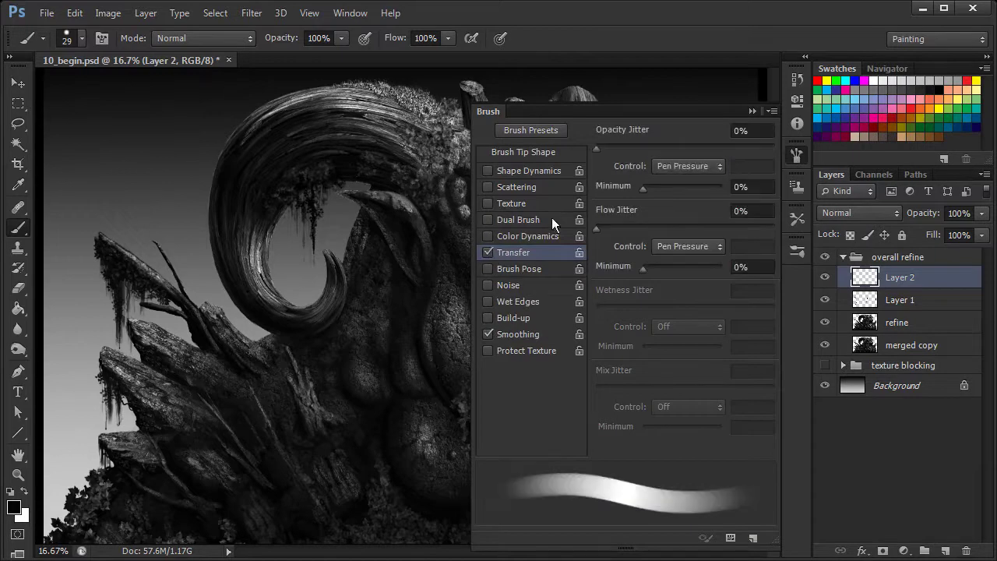
left_click(490, 170)
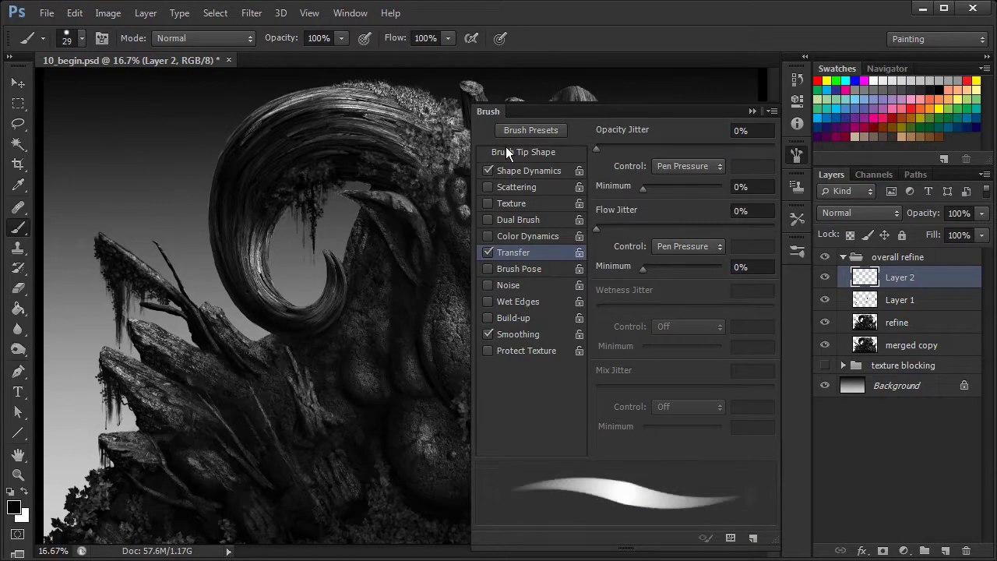
left_click(793, 155)
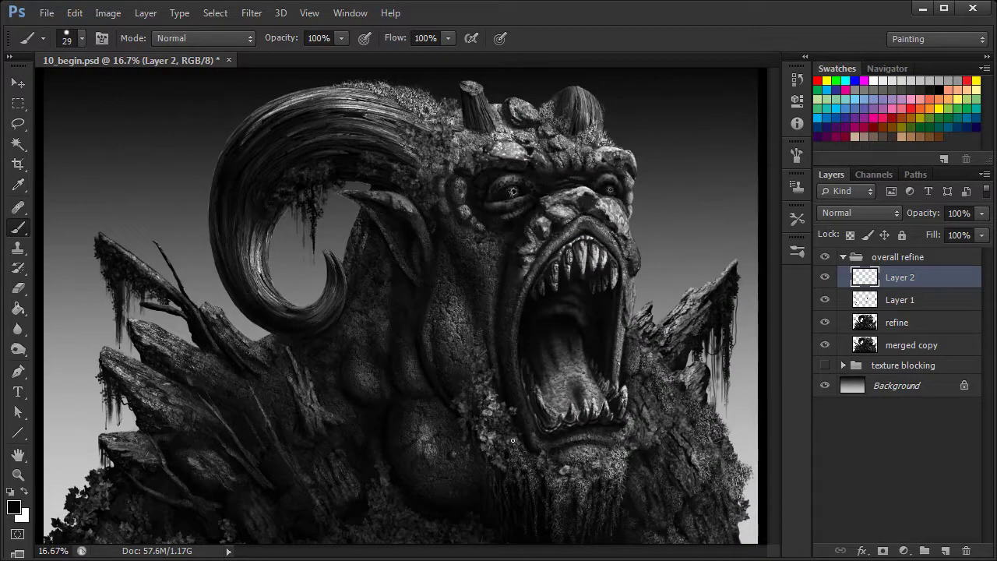
Paint short grass blades along the mossy top edge of the large curled horn with an 8 px brush in sampled light gray.
key("ctrl+plus")
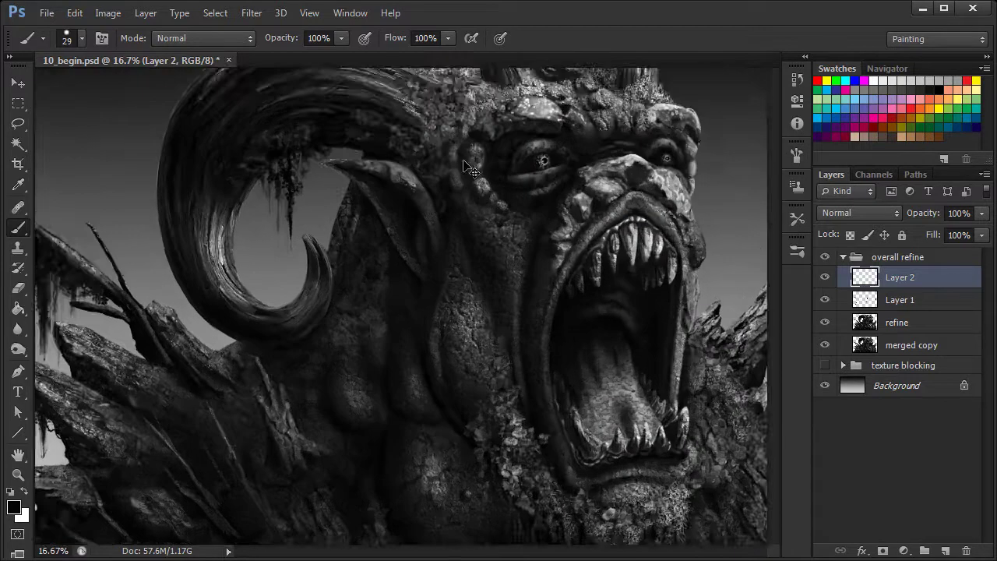
left_click_drag(473, 125, 536, 319)
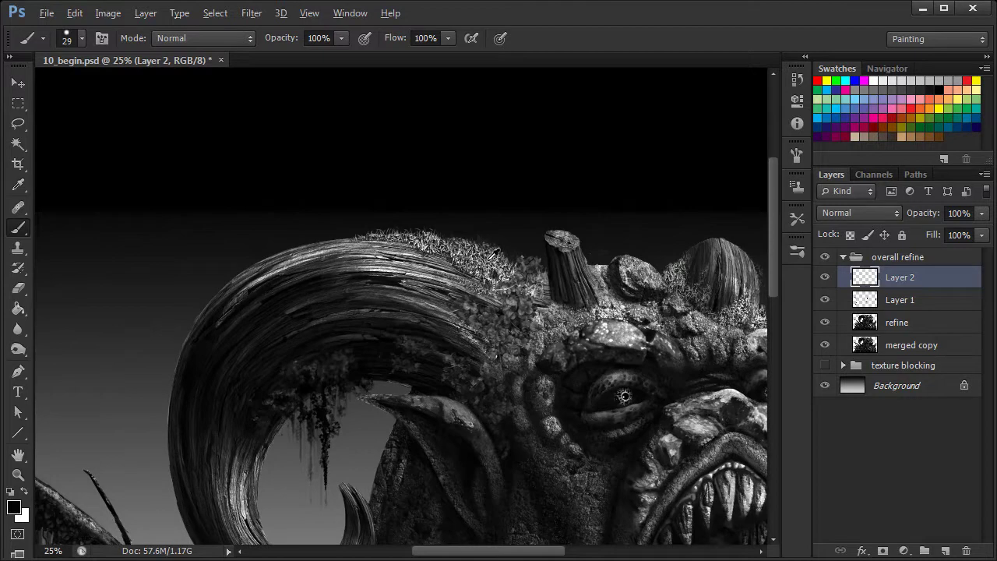
left_click(496, 235, "alt")
key("ctrl+plus")
right_click(546, 234)
left_click_drag(575, 269, 572, 276)
left_click(775, 224)
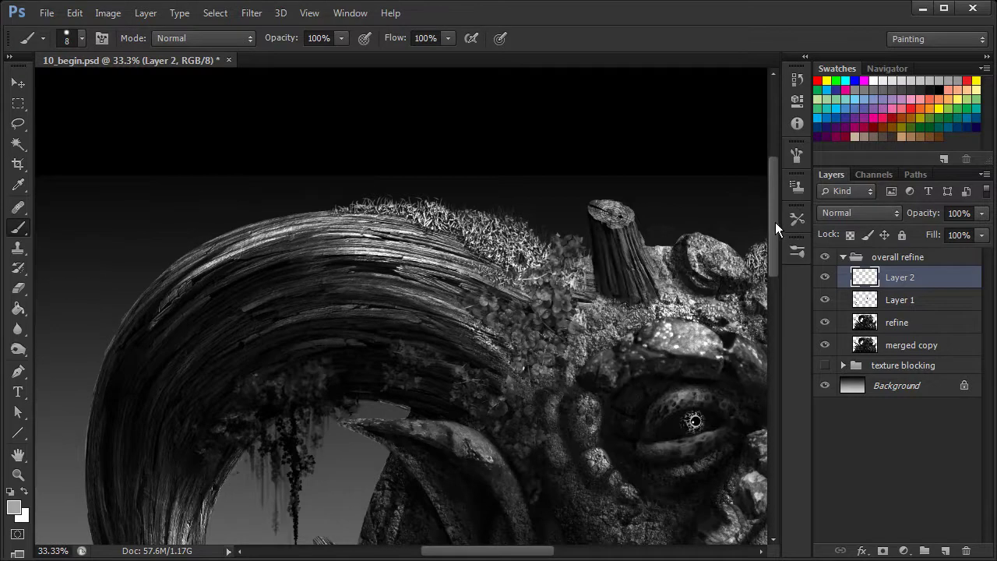
left_click(498, 222, "alt")
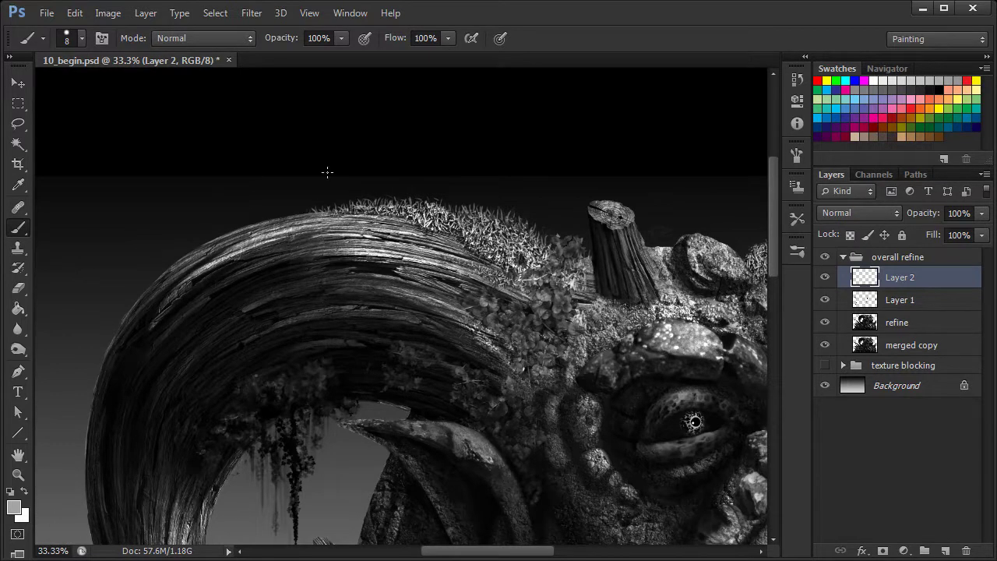
Paint fine grass blades beside the rounded horn on top of the head with a 6 px brush.
scroll(327, 172, "down", 2)
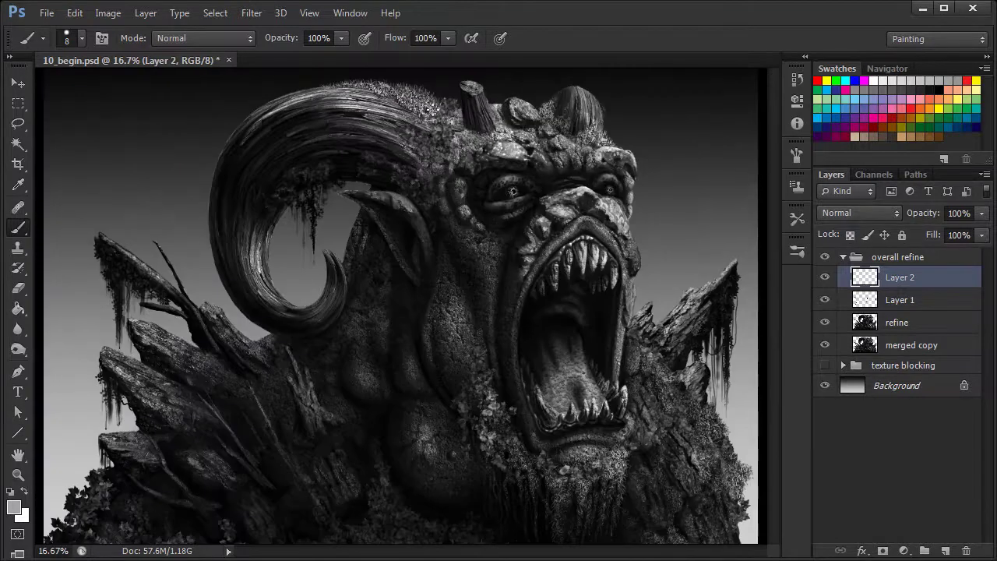
key("ctrl+plus")
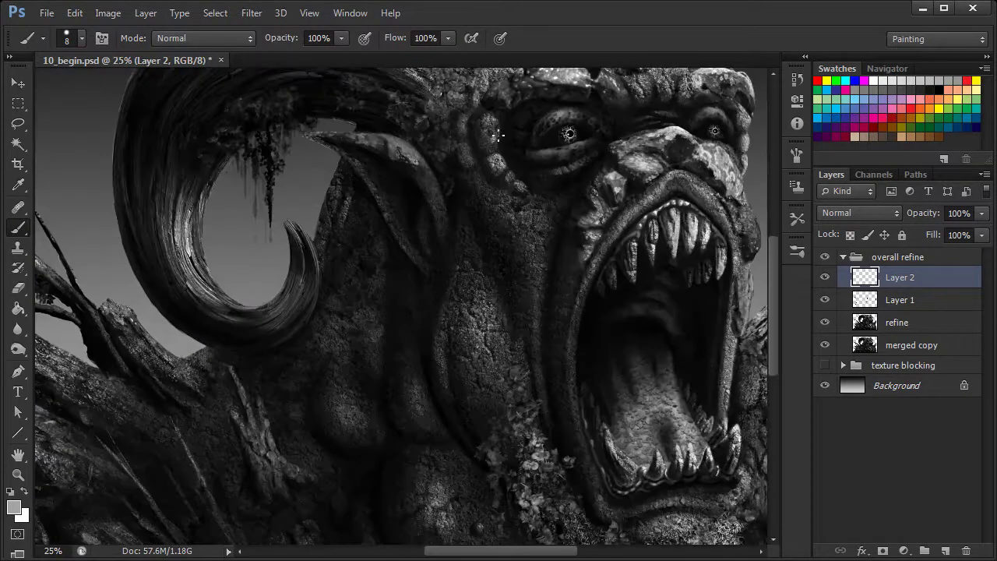
left_click_drag(510, 103, 502, 260)
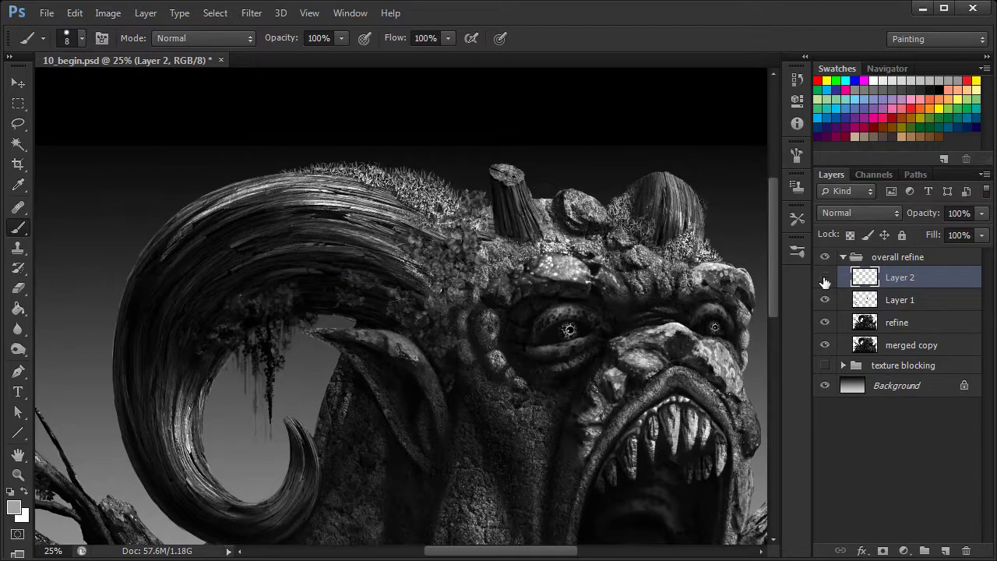
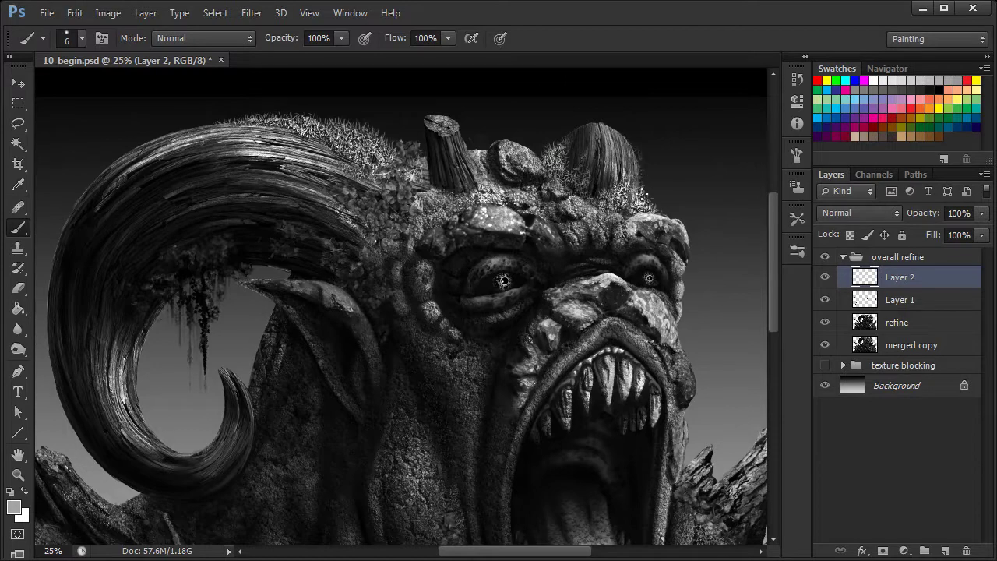
left_click_drag(550, 151, 540, 155)
Paint fine hairs along the skin fold outside the open mouth and above the leafy patch on the jowl.
left_click_drag(543, 467, 570, 292)
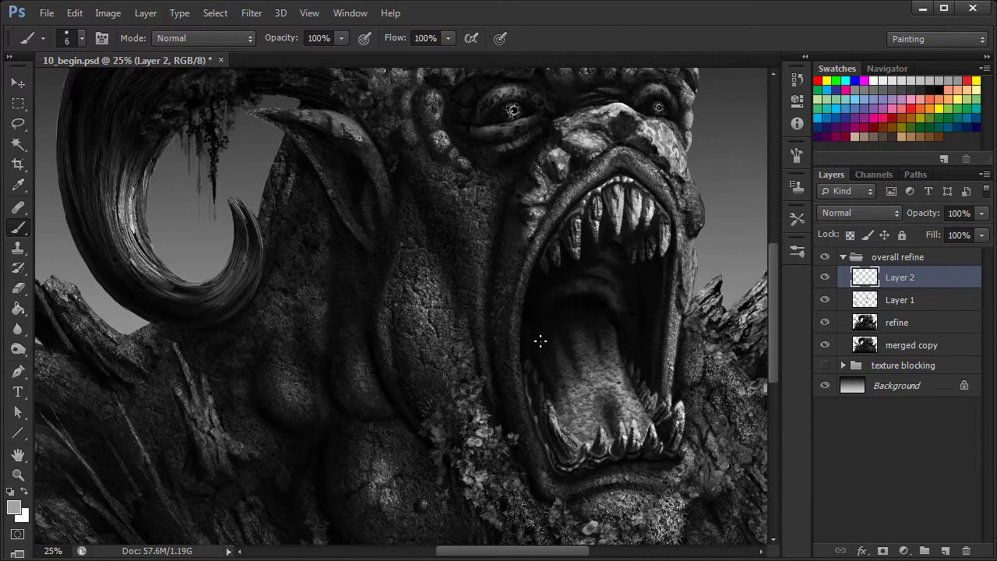
key("ctrl+plus")
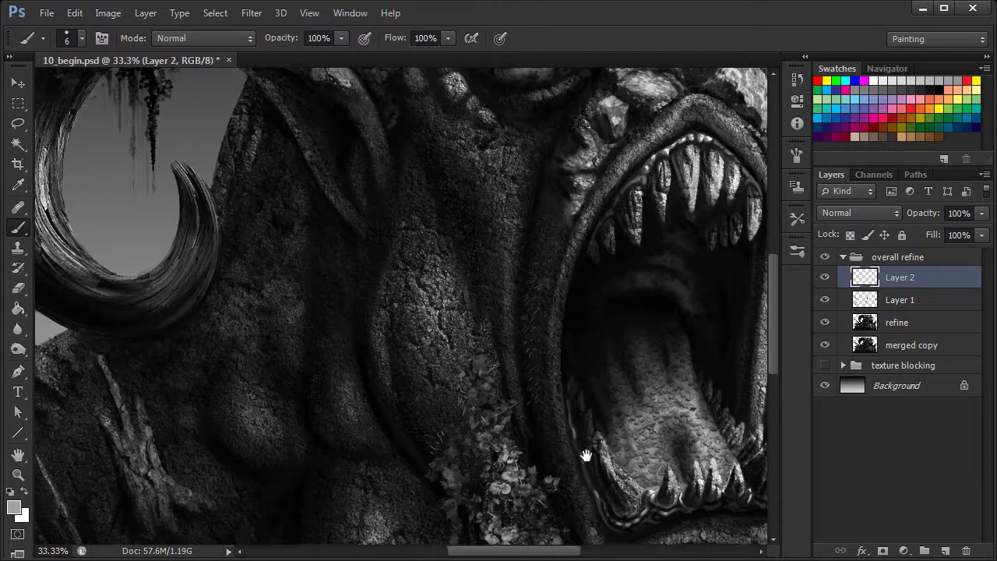
left_click_drag(584, 454, 525, 329)
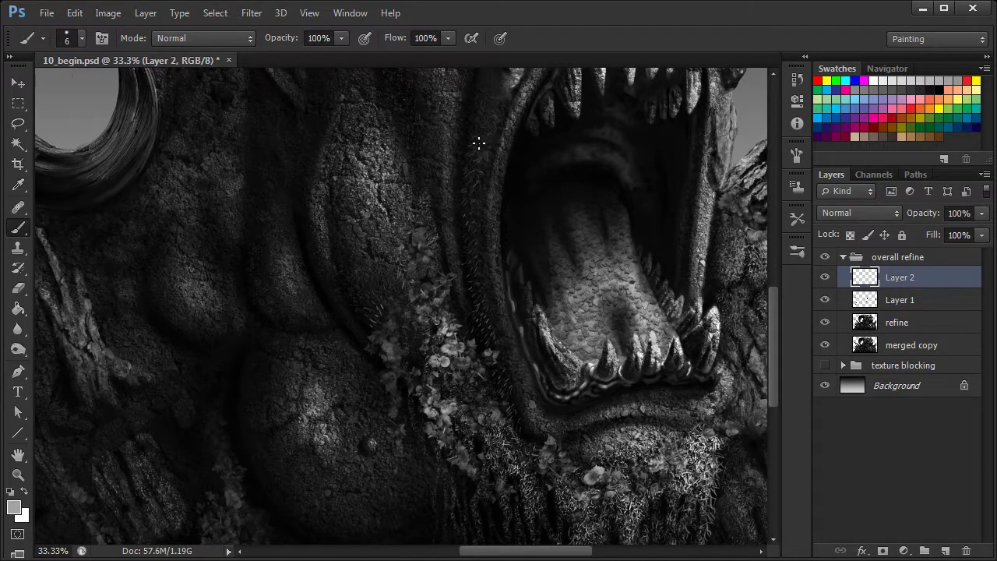
Paint thin mossy strands into the hanging growth below the chin, using gray tones sampled from it.
mouse_move(737, 481)
left_mouse_down()
mouse_move(724, 478)
mouse_move(638, 345)
mouse_move(595, 351)
left_mouse_up()
left_click(612, 354, "alt")
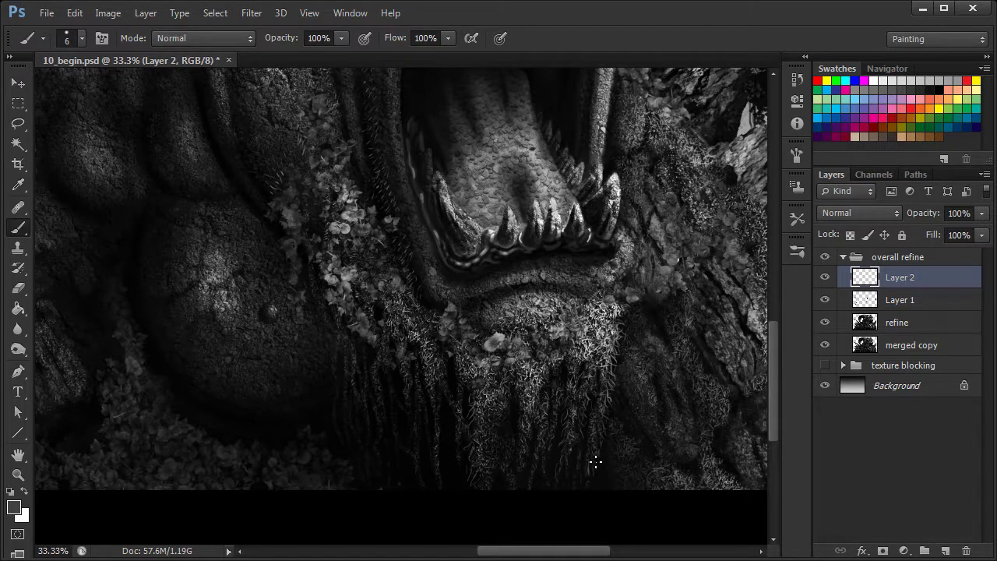
left_click_drag(592, 474, 588, 483)
key("alt")
left_click(487, 395, "alt")
right_click(438, 420)
left_click(440, 420)
Add more fine hairs to the jowl skin around the upper edge of the leafy patch.
mouse_move(396, 269)
left_mouse_down()
mouse_move(661, 269)
mouse_move(674, 278)
mouse_move(660, 387)
left_mouse_up()
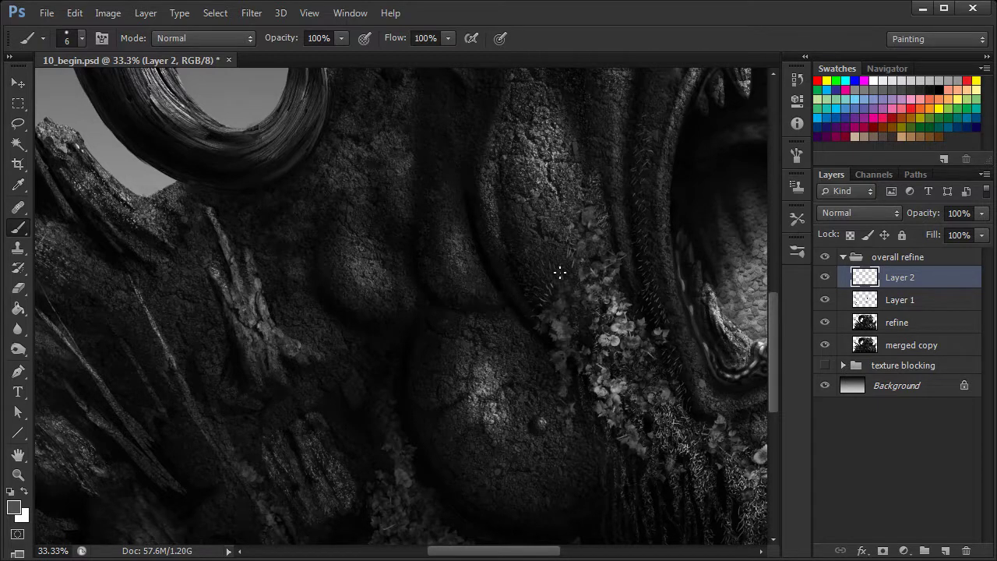
left_click_drag(681, 303, 530, 400)
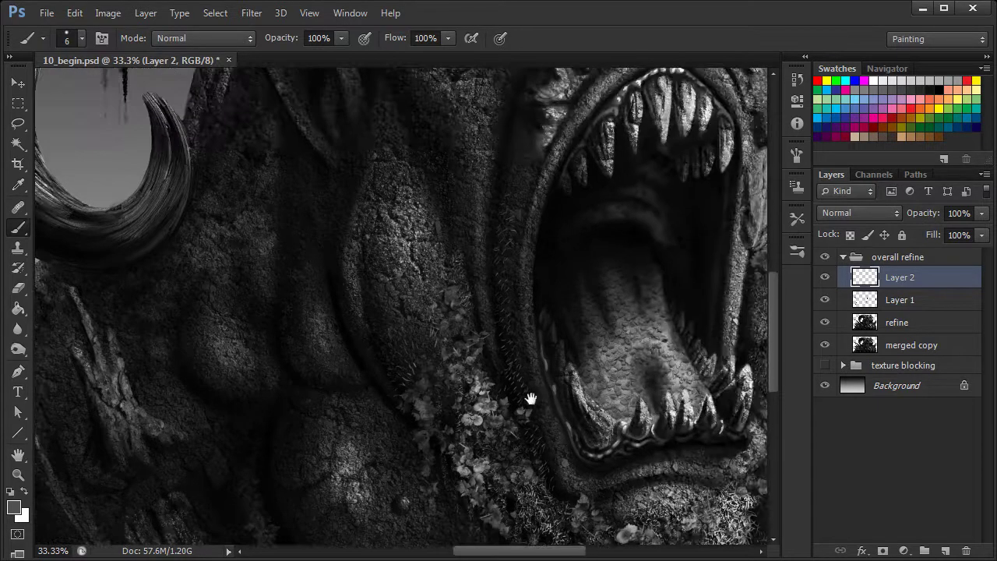
key("ctrl+minus")
key("ctrl+minus")
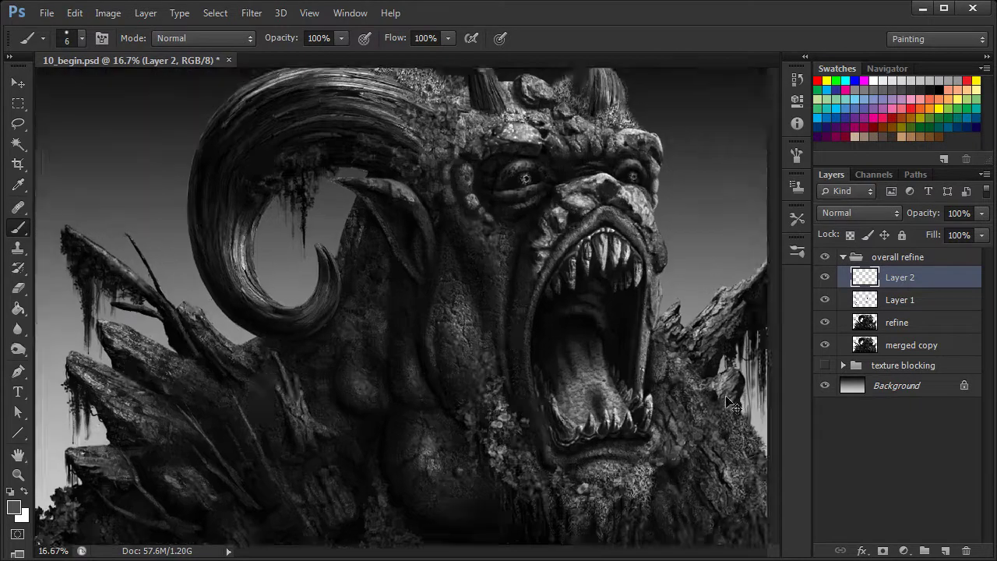
Paint grass blades over the mossy shoulder beyond the mouth, using lighter grays sampled from the shoulder and chin moss.
key("ctrl+plus")
left_click_drag(735, 478, 190, 269)
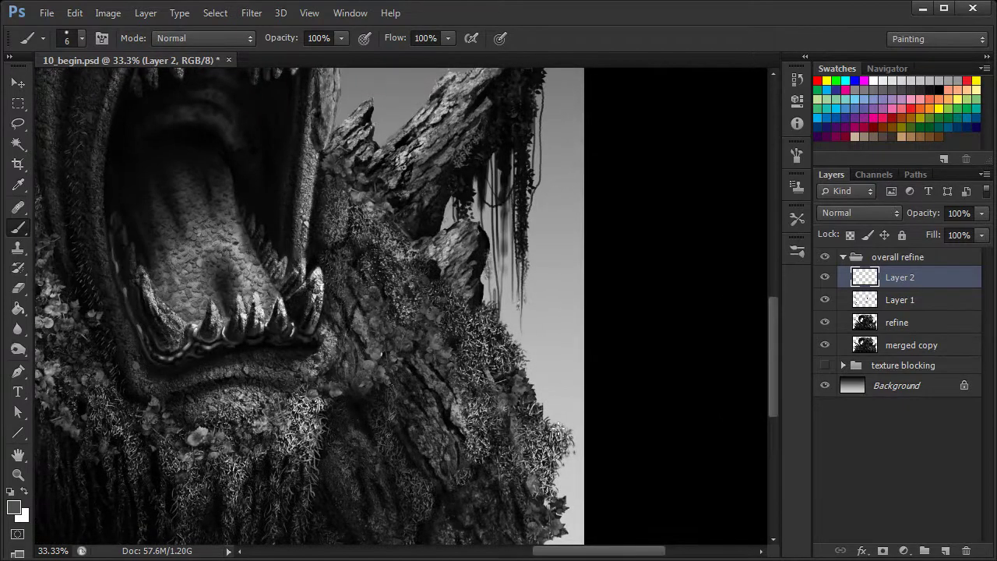
left_click(500, 337, "alt")
left_click(308, 405, "alt")
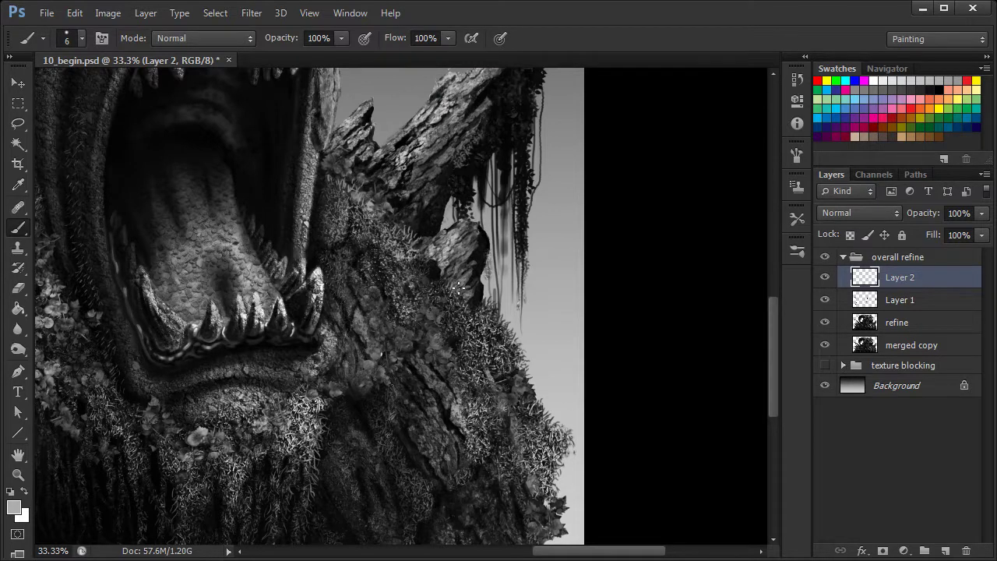
Paint fine hairs around the corner of the lower lip and over the mossy chin in sampled mid-gray.
mouse_move(402, 416)
left_mouse_down()
mouse_move(614, 356)
mouse_move(563, 339)
left_mouse_up()
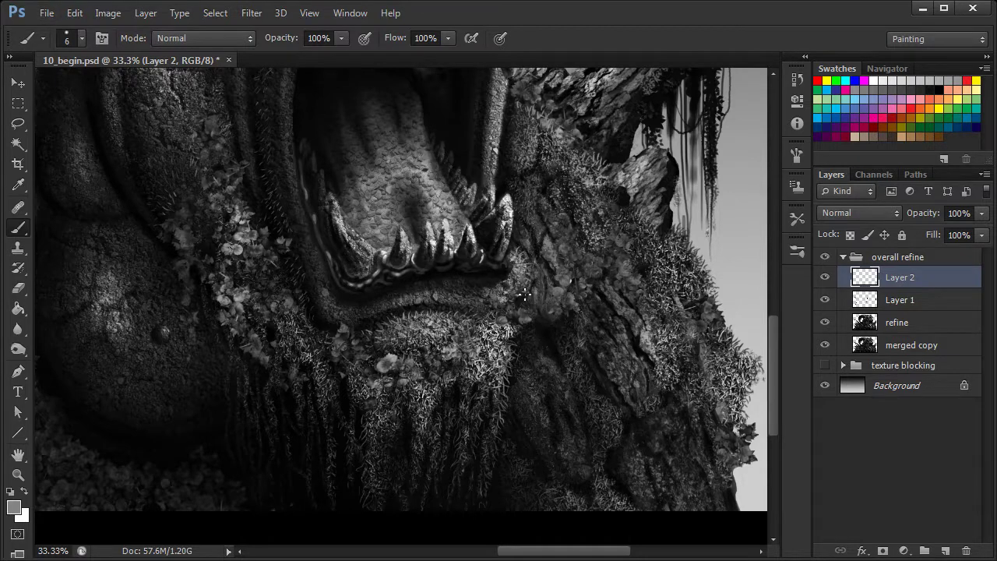
left_click_drag(514, 252, 518, 239)
left_click(427, 398, "alt")
scroll(618, 422, "down", 2)
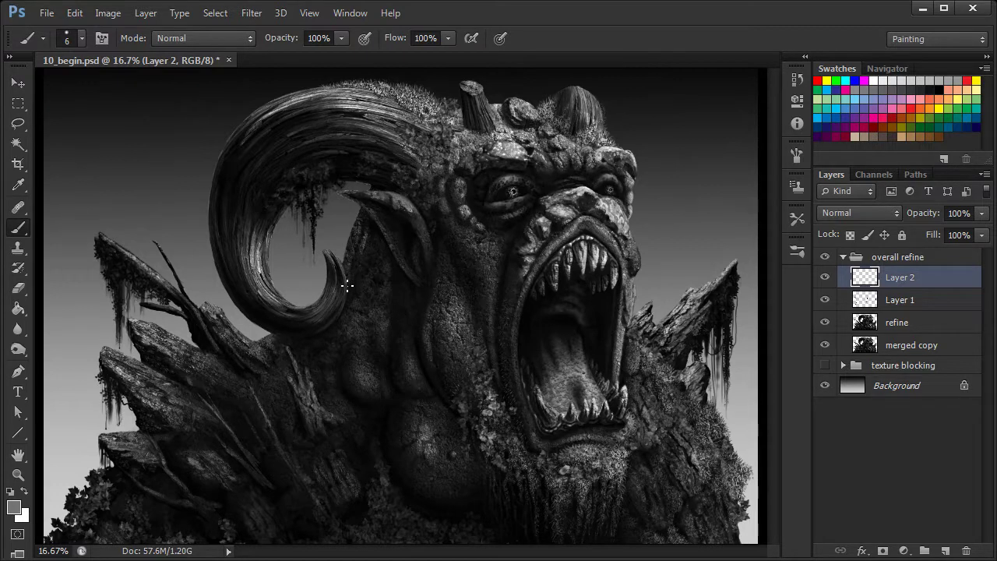
Add another new layer, make white the foreground color and enable Transfer for the hard round brush.
left_click(945, 552)
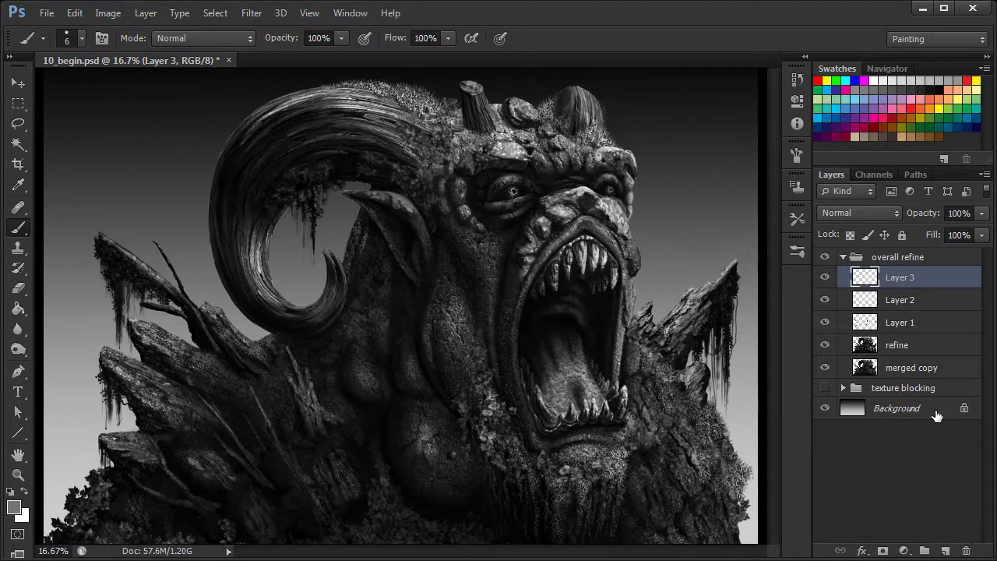
left_click(24, 492)
right_click(659, 282)
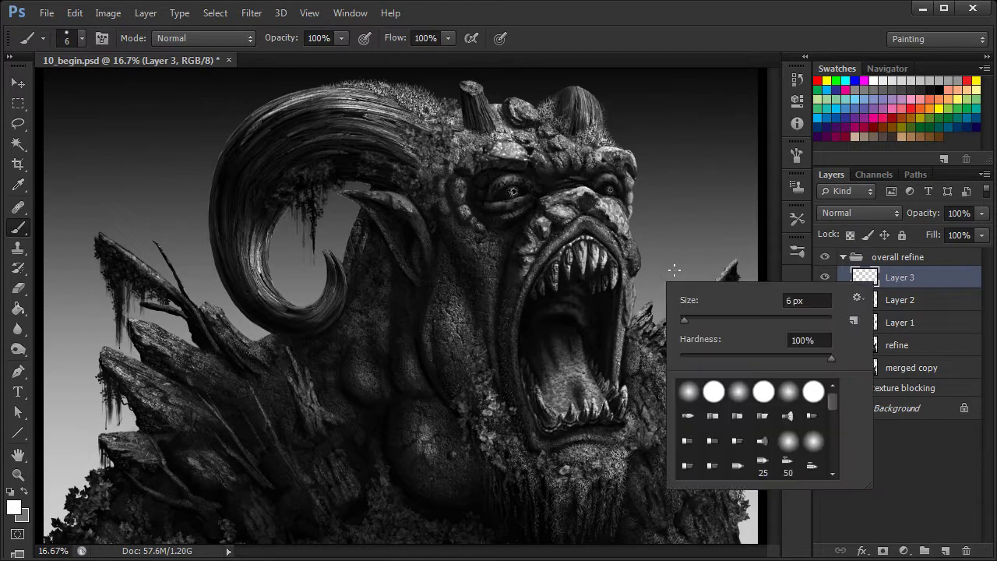
left_click(796, 155)
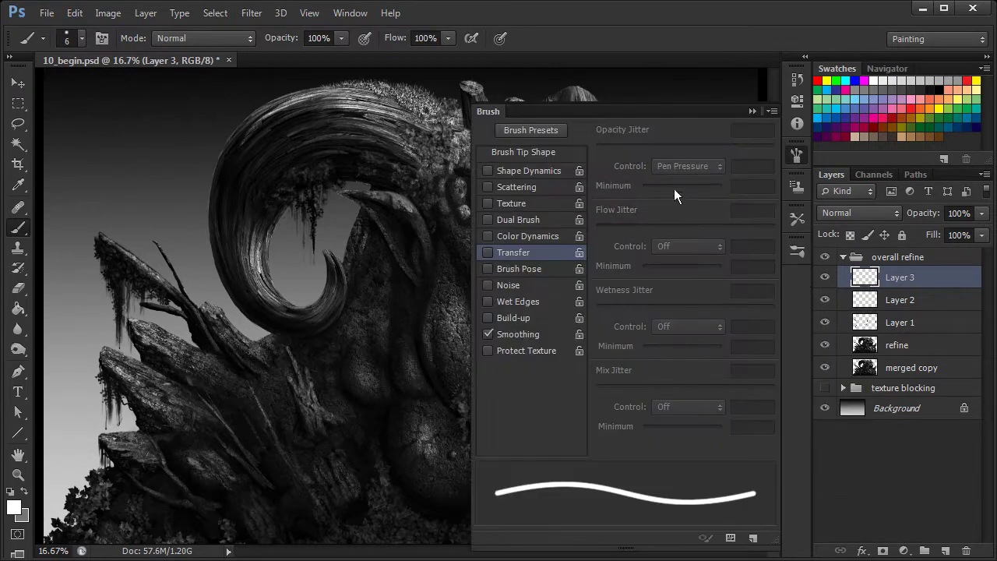
left_click(502, 253)
left_click(795, 152)
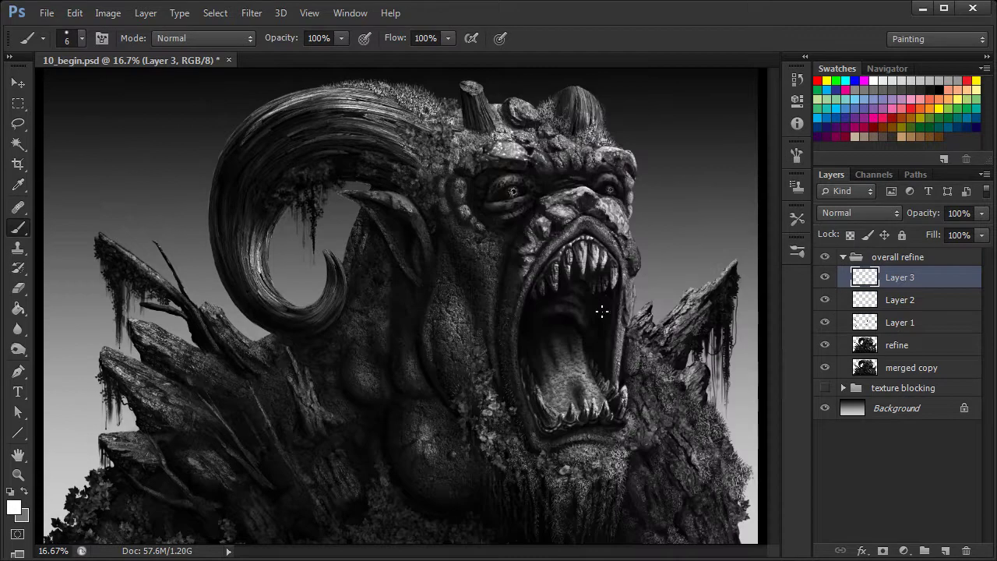
Paint a thin white drool strand from the central upper fang down to the tongue with a 10 px brush.
right_click(622, 290)
type("10")
key("Return")
left_click_drag(579, 263, 581, 330)
left_click_drag(580, 359, 581, 395)
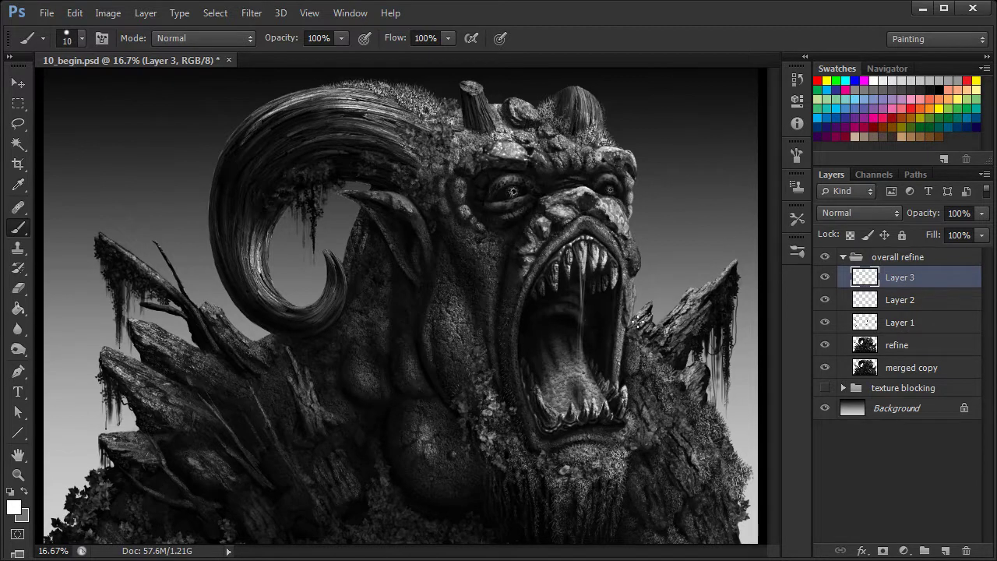
Paint a second drool strand from the upper fang nearest the jowl down to the side of the tongue.
key("ctrl+plus")
left_click_drag(672, 468, 577, 449)
left_click_drag(547, 264, 536, 414)
left_click_drag(547, 269, 543, 289)
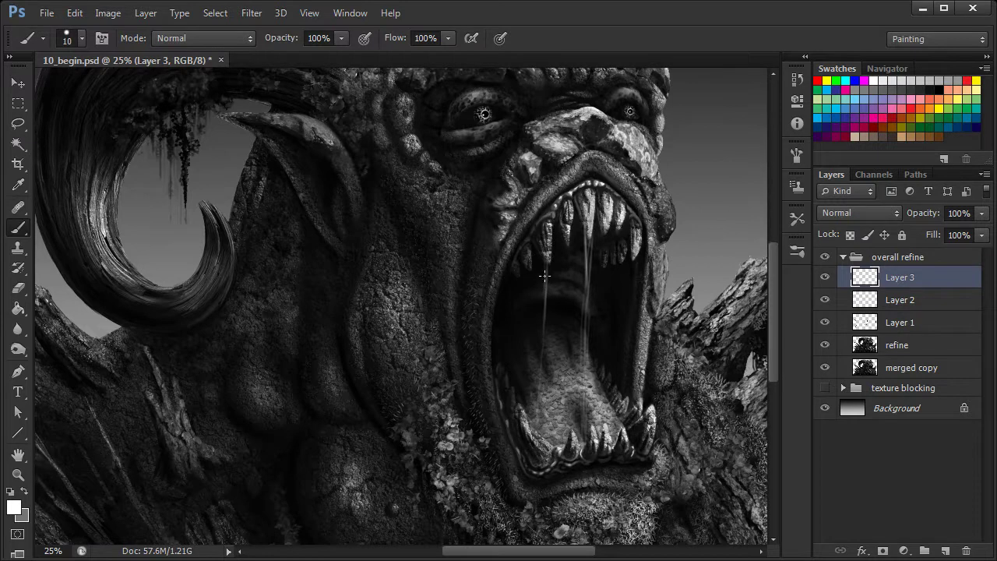
left_click_drag(535, 397, 540, 350)
left_click_drag(532, 414, 542, 238)
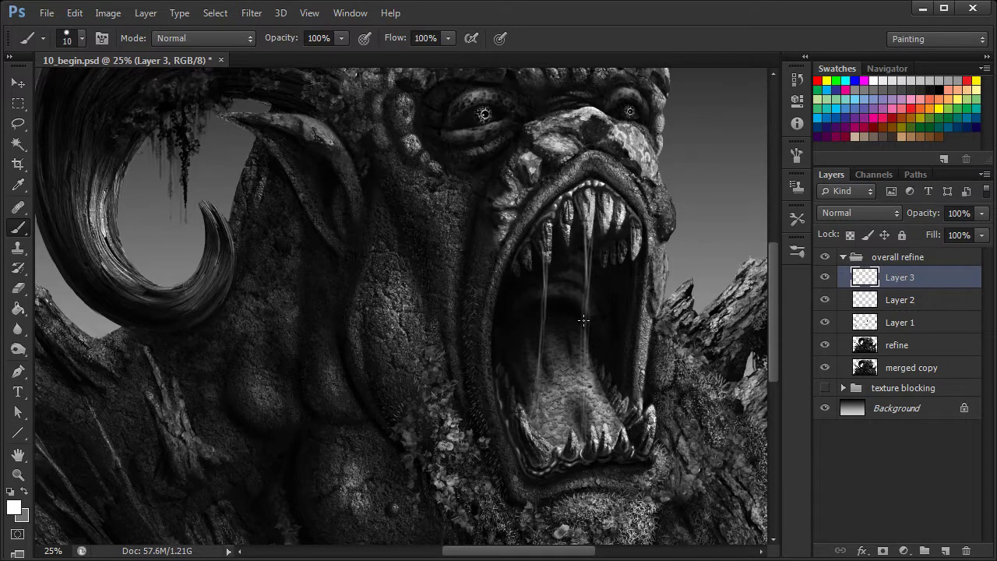
Thicken the central drool strand and paint a shorter one hanging between the two long strands.
mouse_move(584, 302)
left_mouse_down()
mouse_move(585, 235)
mouse_move(568, 276)
left_mouse_up()
mouse_move(567, 231)
left_mouse_down()
mouse_move(566, 344)
mouse_move(566, 277)
left_mouse_up()
key("ctrl+minus")
key("ctrl+minus")
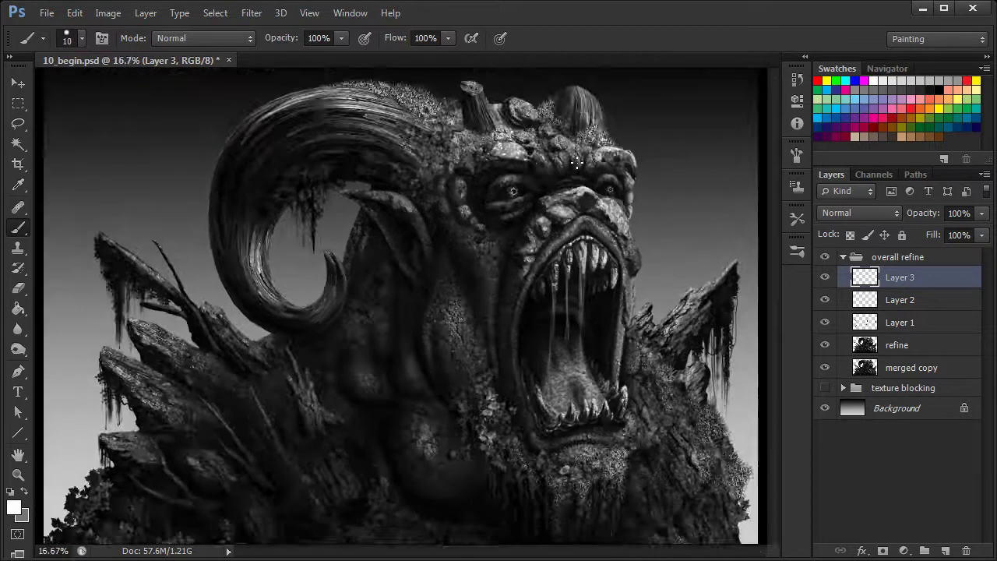
key("ctrl+plus")
key("ctrl+plus")
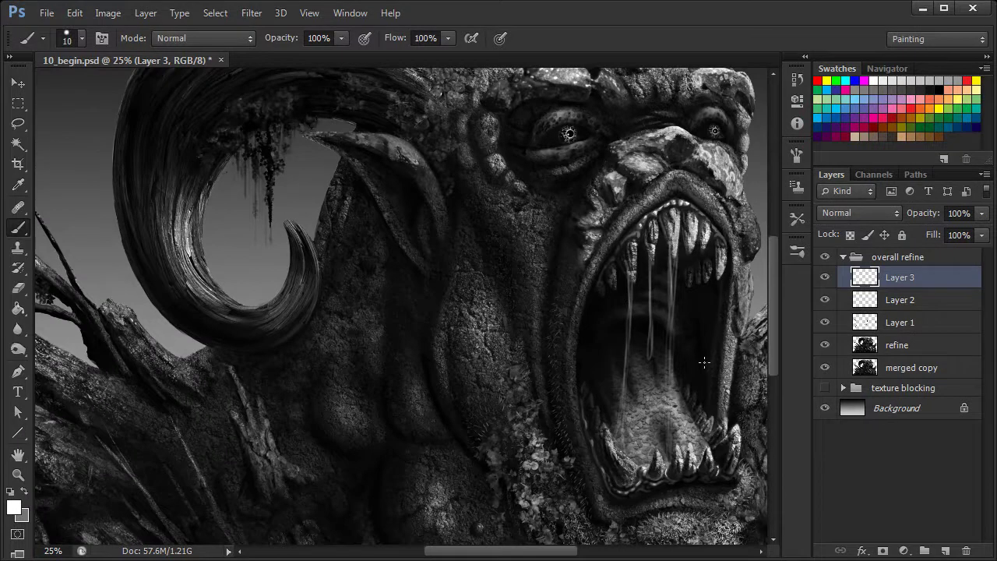
Paint more drool strands from the fangs on the far side of the mouth and add a 16 px droplet to the short middle strand's tip.
left_click_drag(687, 265, 681, 297)
left_click_drag(687, 243, 676, 313)
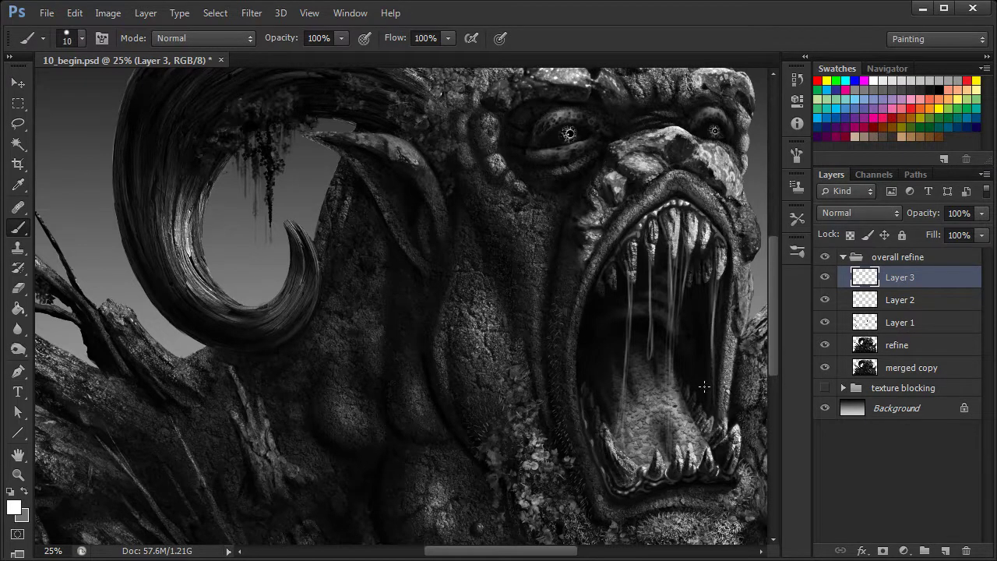
right_click(702, 305)
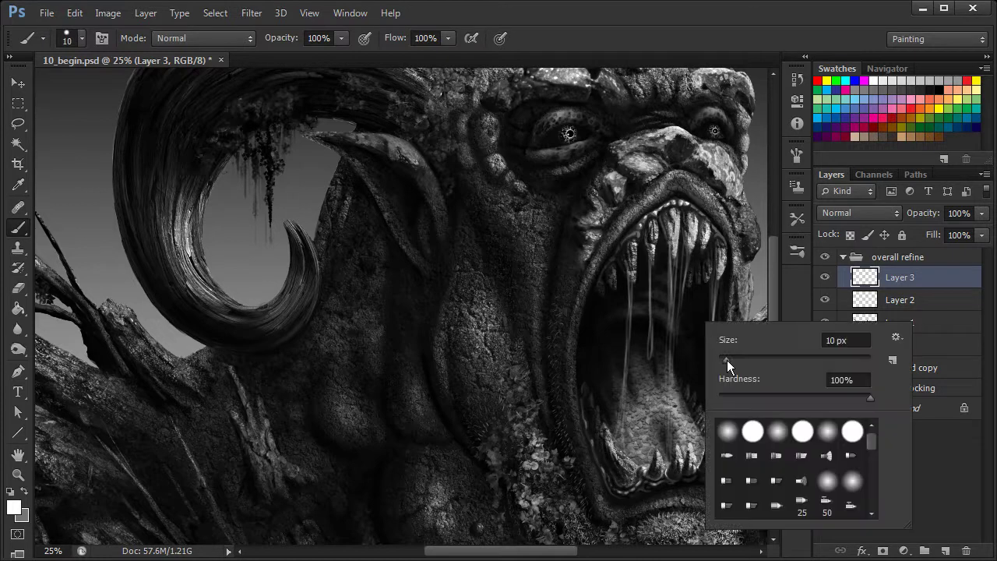
left_click_drag(726, 360, 730, 359)
left_click(650, 352)
mouse_move(651, 352)
left_mouse_down()
mouse_move(651, 345)
mouse_move(650, 354)
left_mouse_up()
Thicken the two long drool strands with the 16 px brush and extend their lower ends down to the tongue and lower teeth.
left_click_drag(623, 392, 627, 342)
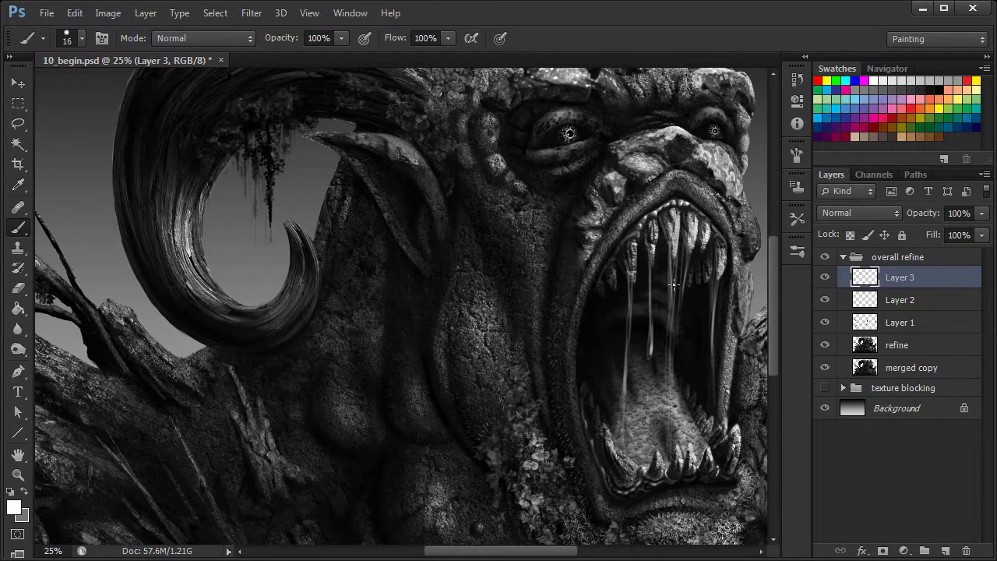
left_click_drag(671, 315, 668, 386)
left_click_drag(624, 446, 629, 467)
mouse_move(623, 417)
left_mouse_down()
mouse_move(630, 465)
mouse_move(668, 456)
mouse_move(672, 440)
left_mouse_up()
key("ctrl+minus")
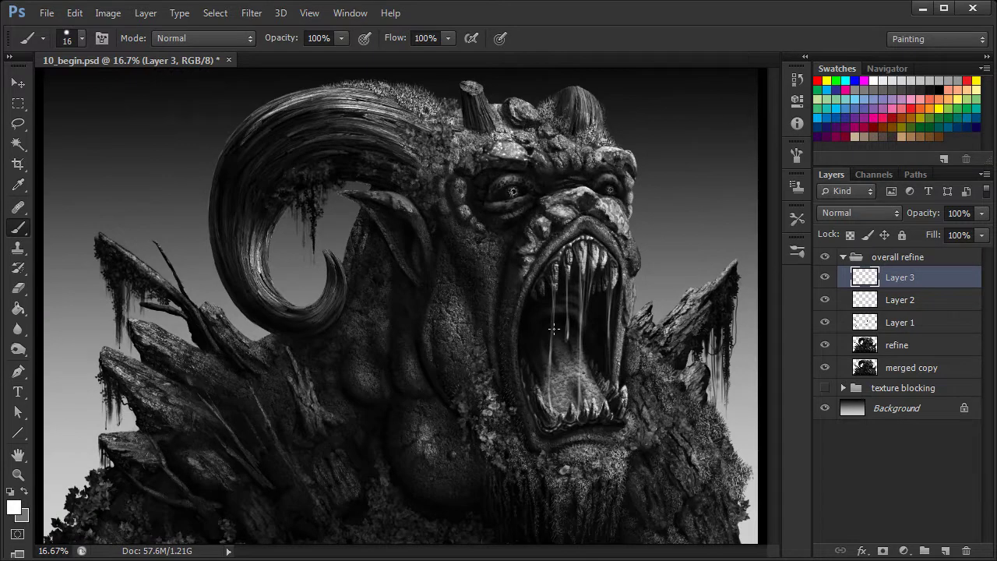
Paint a short drip along the long strand nearest the jowl with an 11 px brush.
key("ctrl+plus")
right_click(645, 322)
left_click_drag(676, 360, 671, 359)
left_click(634, 328)
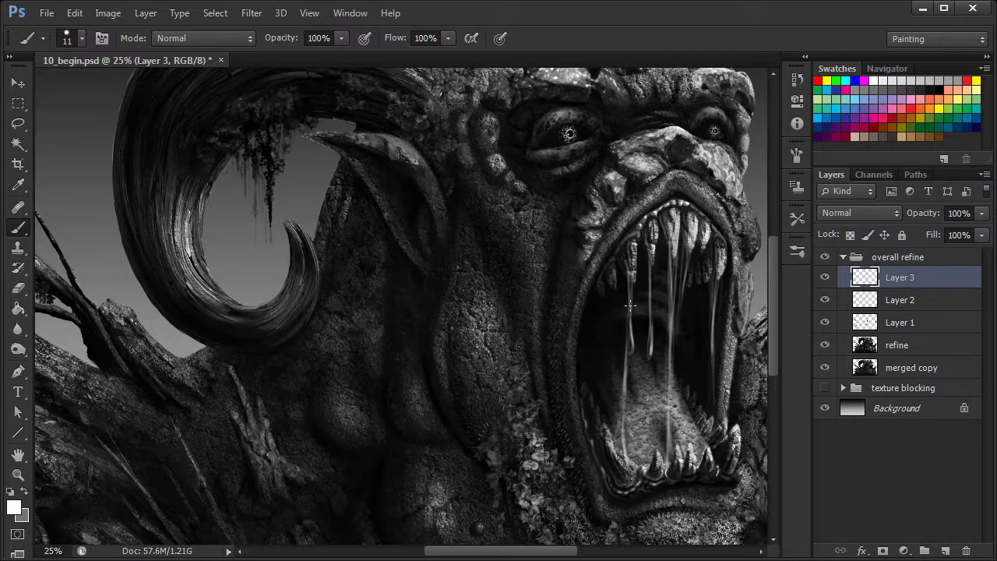
Enlarge the drop at the tip of the short middle strand with a 20 px brush.
right_click(648, 301)
left_click_drag(681, 337, 685, 338)
left_click(651, 353)
key("ctrl+minus")
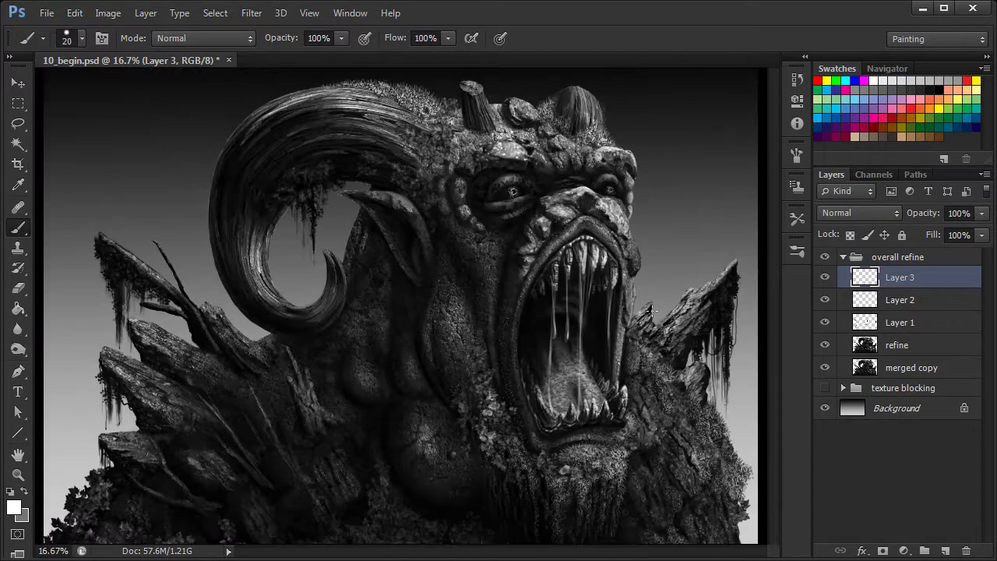
Switch to the Eraser and compare the whole painting with Layer 3, Layer 2, Layer 1 and the refine layer hidden and shown again.
left_click(18, 288)
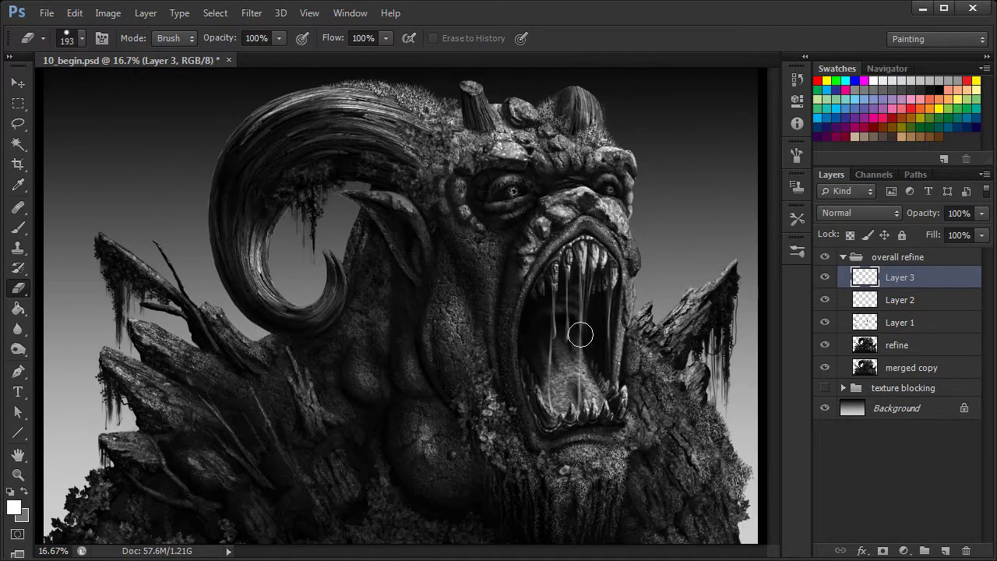
key("ctrl+minus")
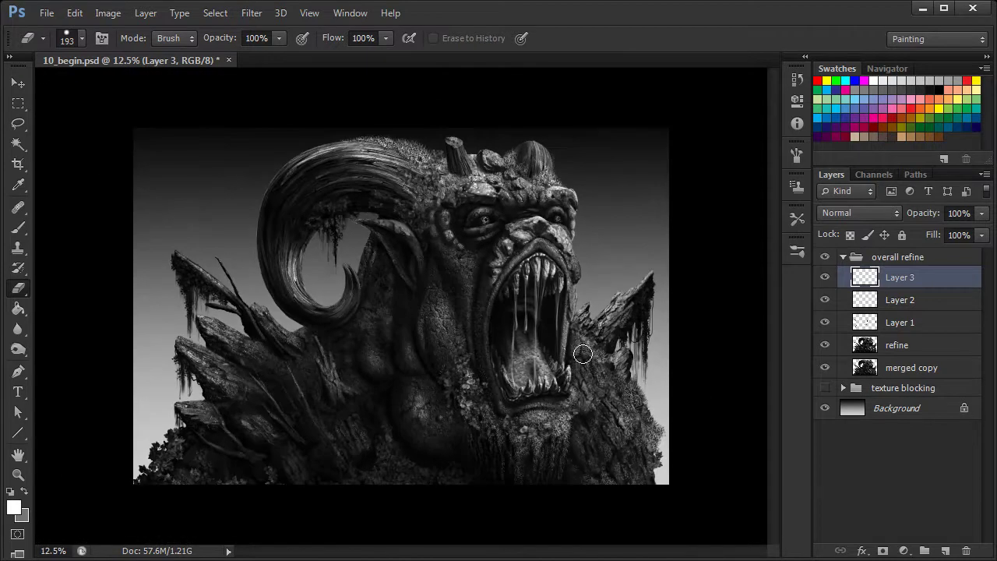
left_click(824, 278)
left_click(825, 300)
left_click(828, 323)
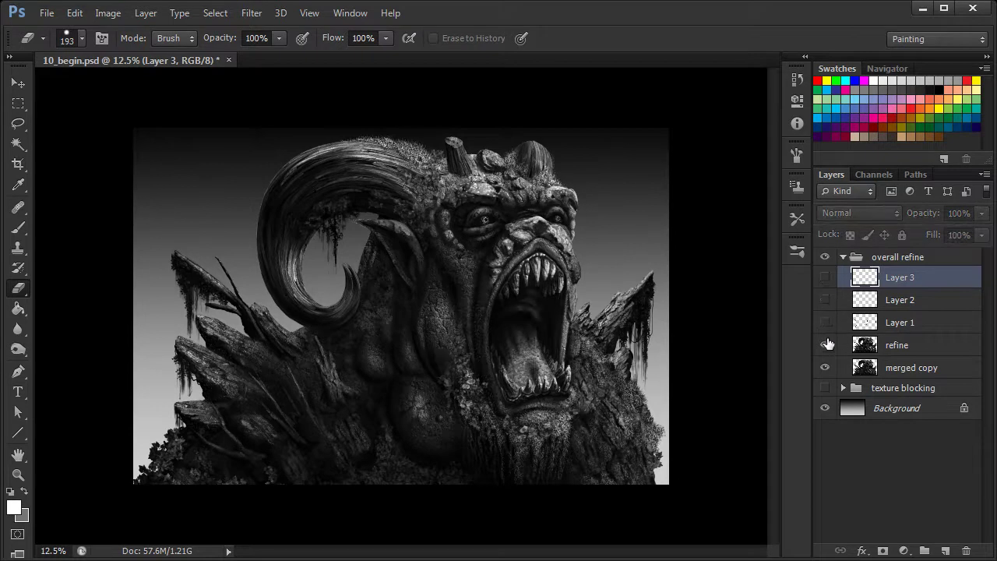
left_click(826, 345)
left_click(827, 345)
left_click(826, 344)
left_click(825, 322)
left_click(825, 300)
left_click(828, 277)
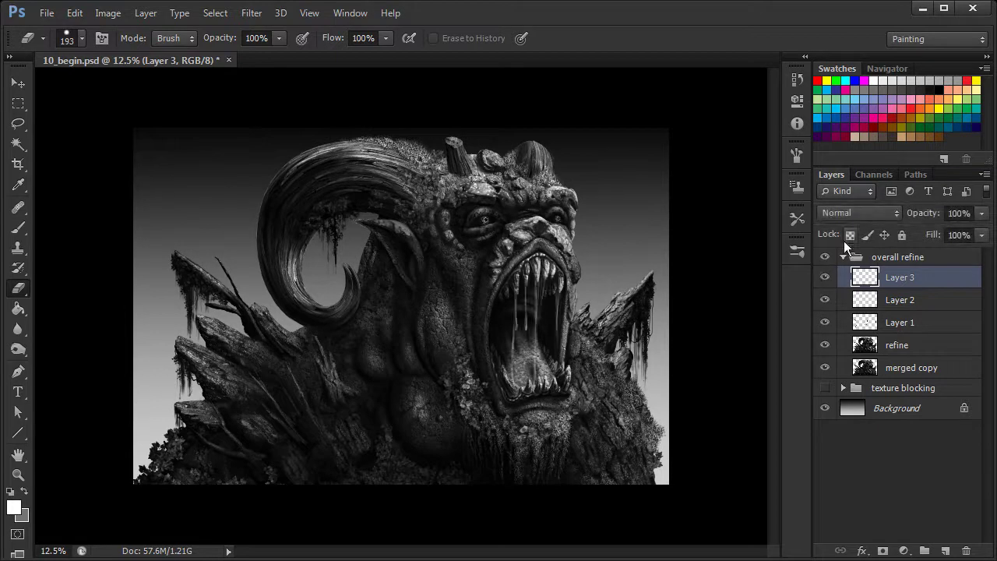